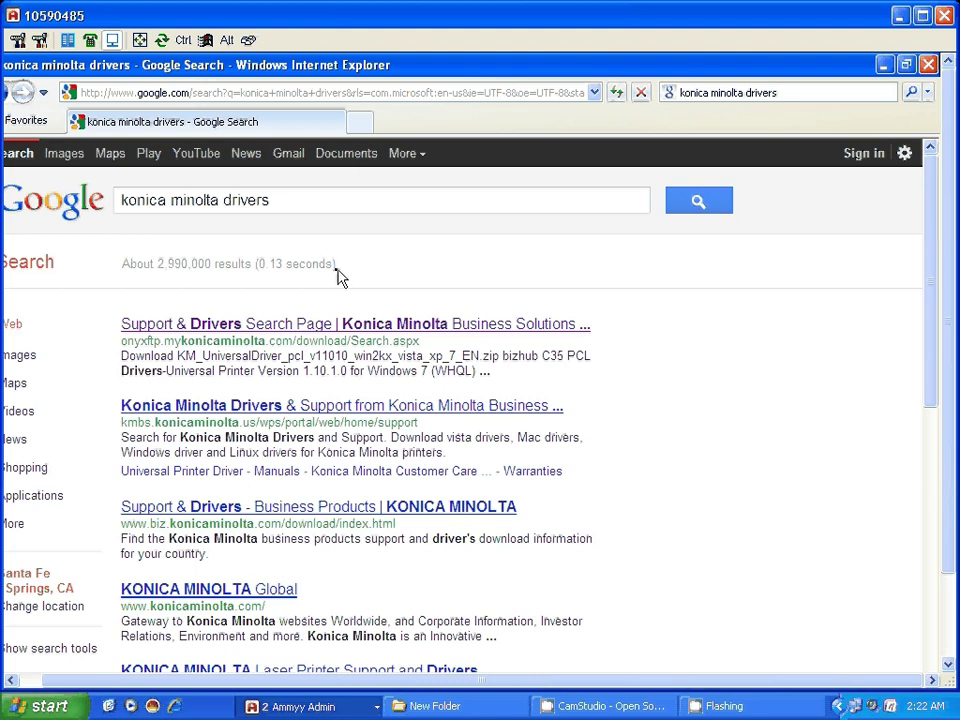
Open the Konica Minolta Support & Drivers Search Page from the search results and select the bizhub C754 under Color Products.
{"action": "mouse_move", "coordinate": [8, 275]}
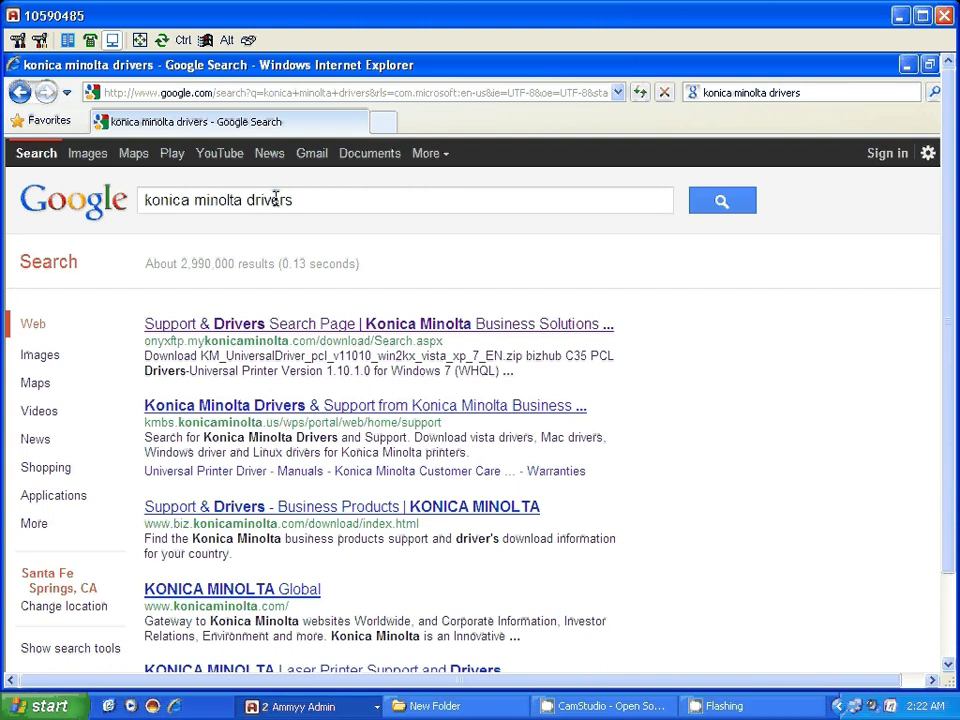
{"action": "left_click", "coordinate": [251, 325]}
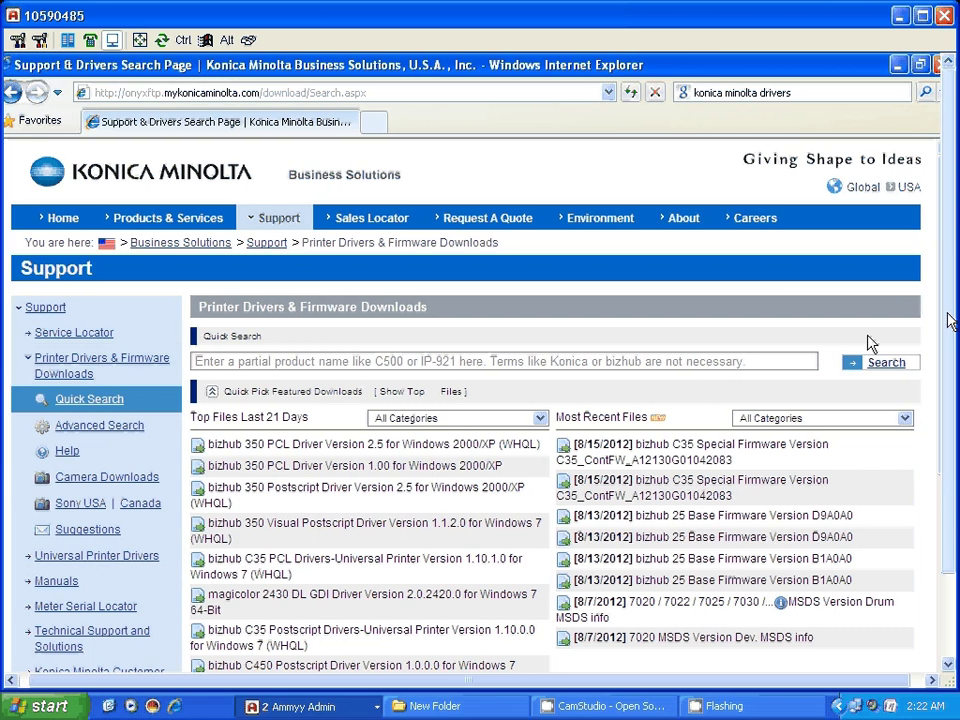
{"action": "scroll", "coordinate": [929, 230], "scroll_direction": "down", "scroll_amount": 3}
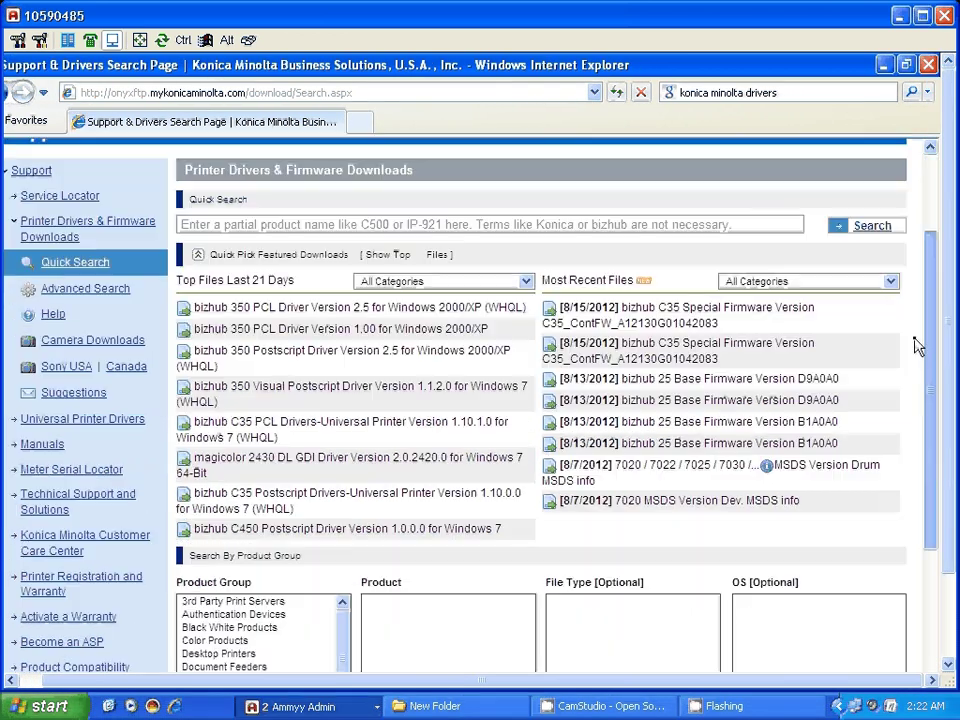
{"action": "scroll", "coordinate": [235, 500], "scroll_direction": "down", "scroll_amount": 3}
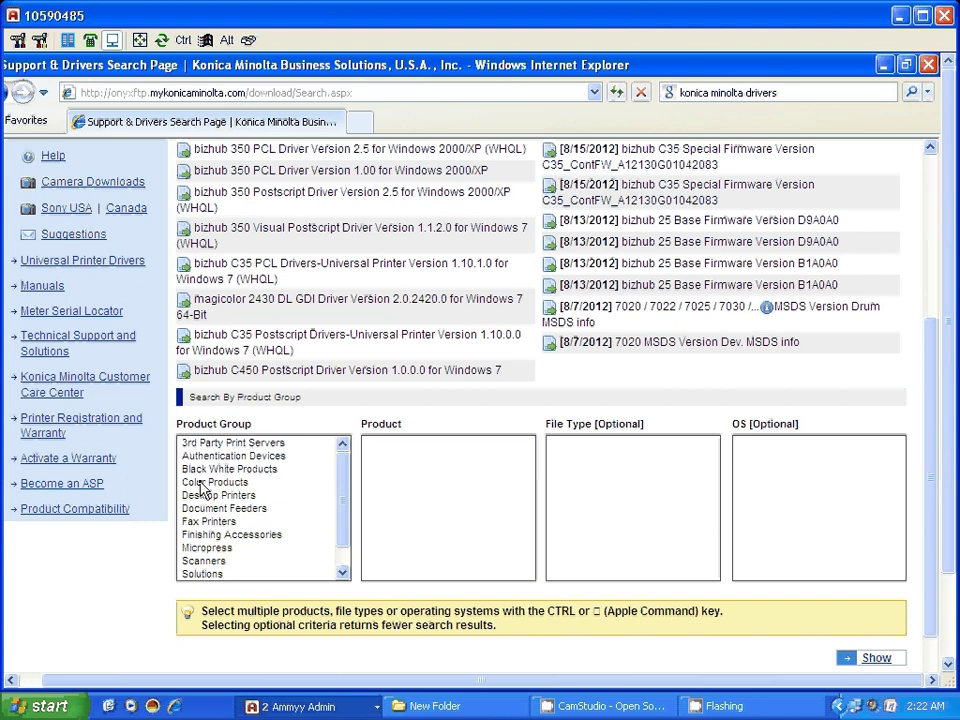
{"action": "left_click", "coordinate": [203, 484]}
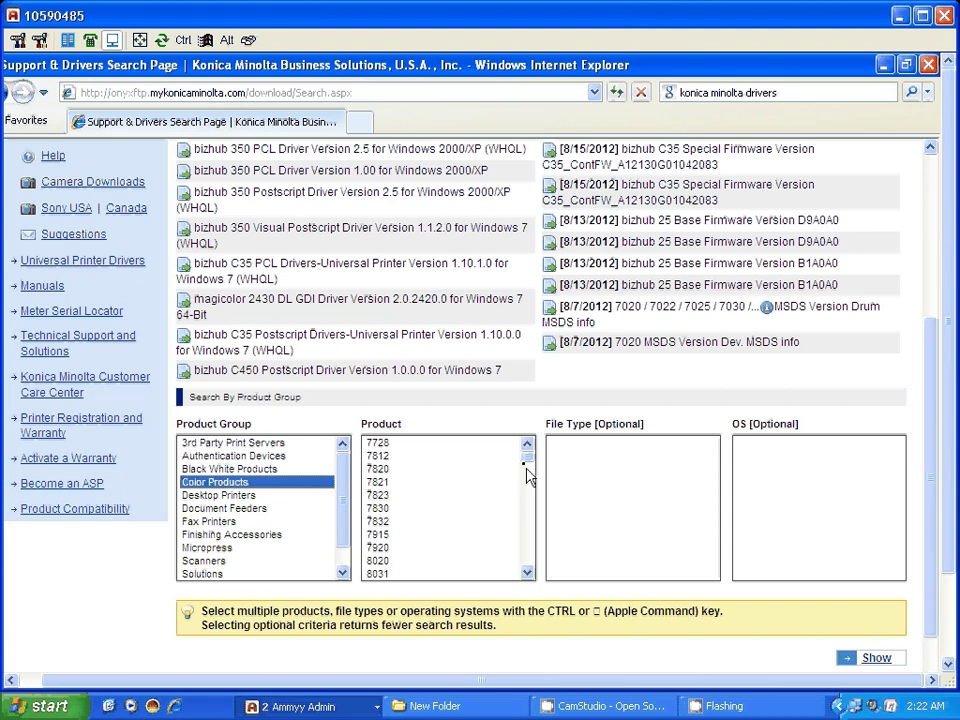
{"action": "mouse_move", "coordinate": [527, 475]}
{"action": "left_mouse_down"}
{"action": "mouse_move", "coordinate": [529, 515]}
{"action": "mouse_move", "coordinate": [530, 500]}
{"action": "left_mouse_up"}
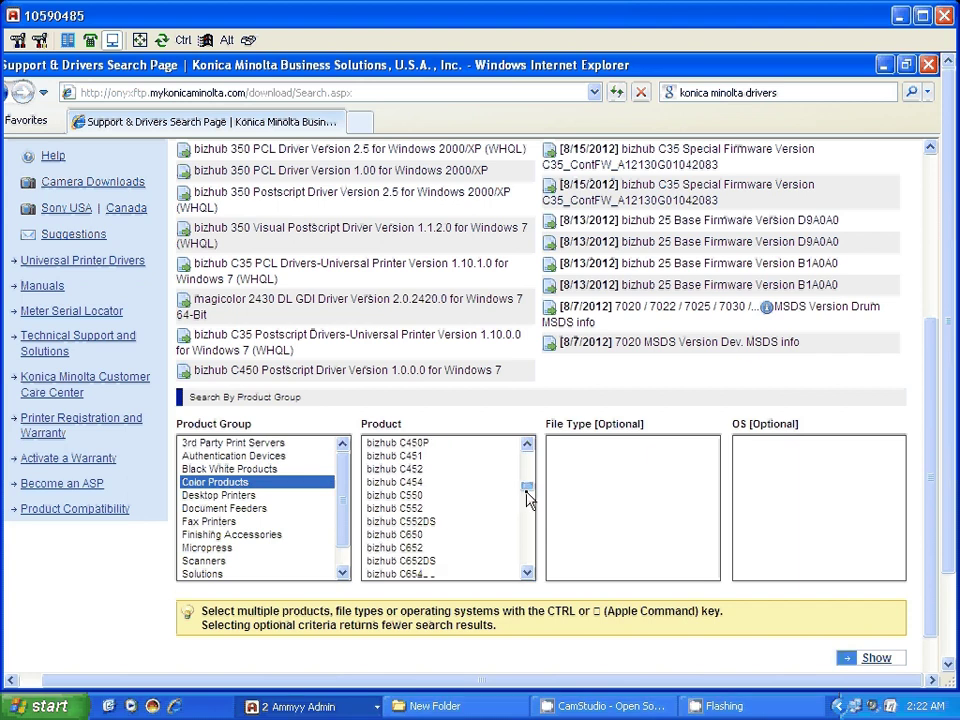
{"action": "scroll", "coordinate": [421, 550], "scroll_direction": "down", "scroll_amount": 1}
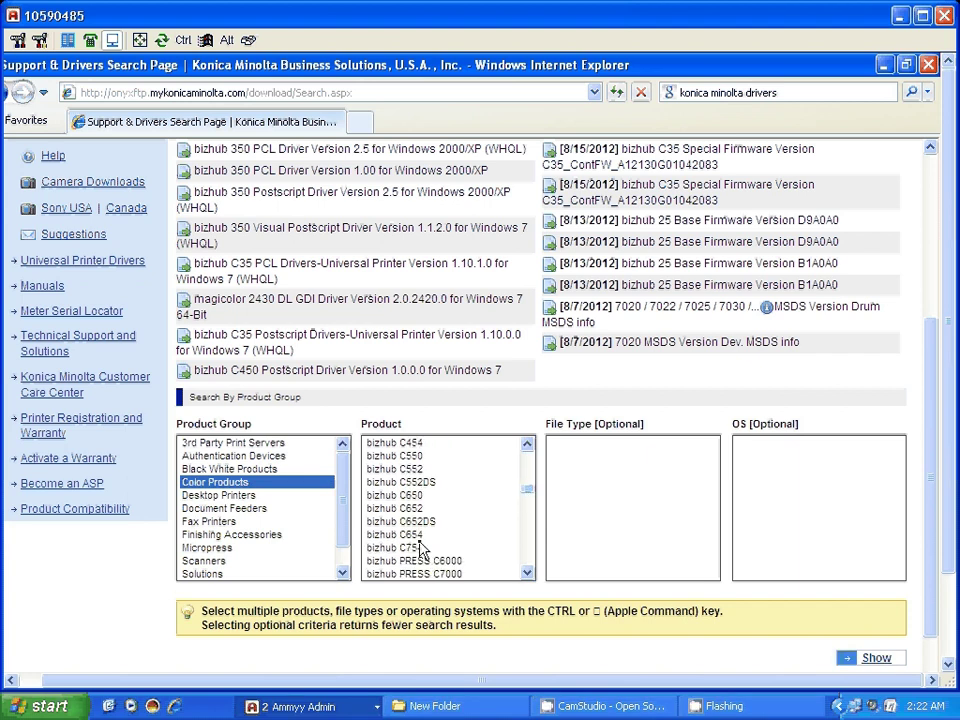
{"action": "left_click", "coordinate": [410, 549]}
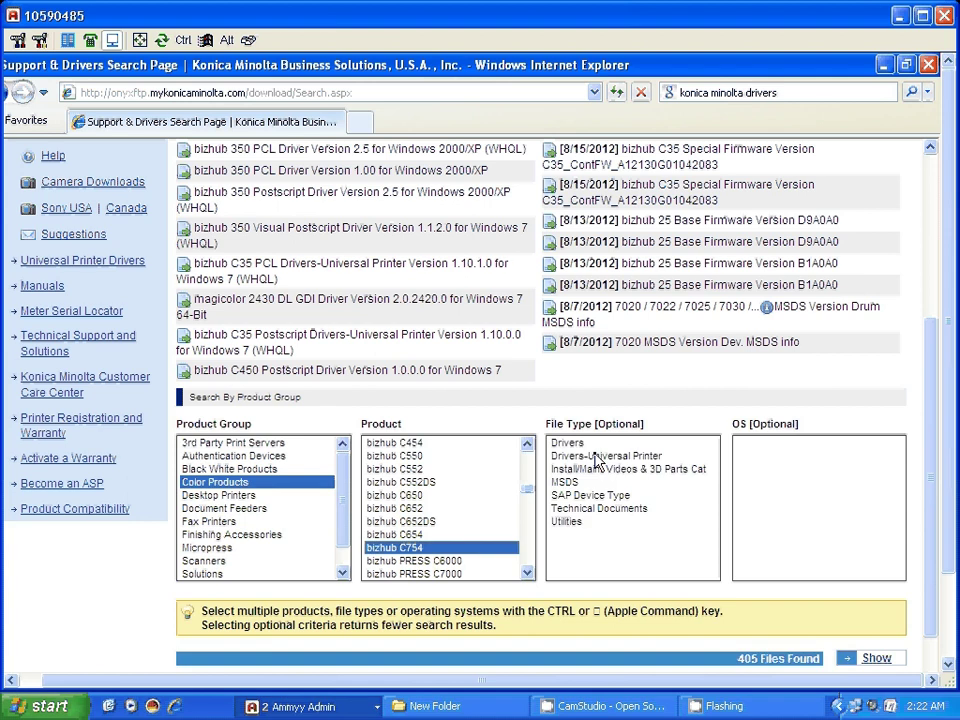
Narrow the bizhub C754 search to Drivers for Windows 2000/XP and show the matching files.
{"action": "left_click", "coordinate": [627, 444]}
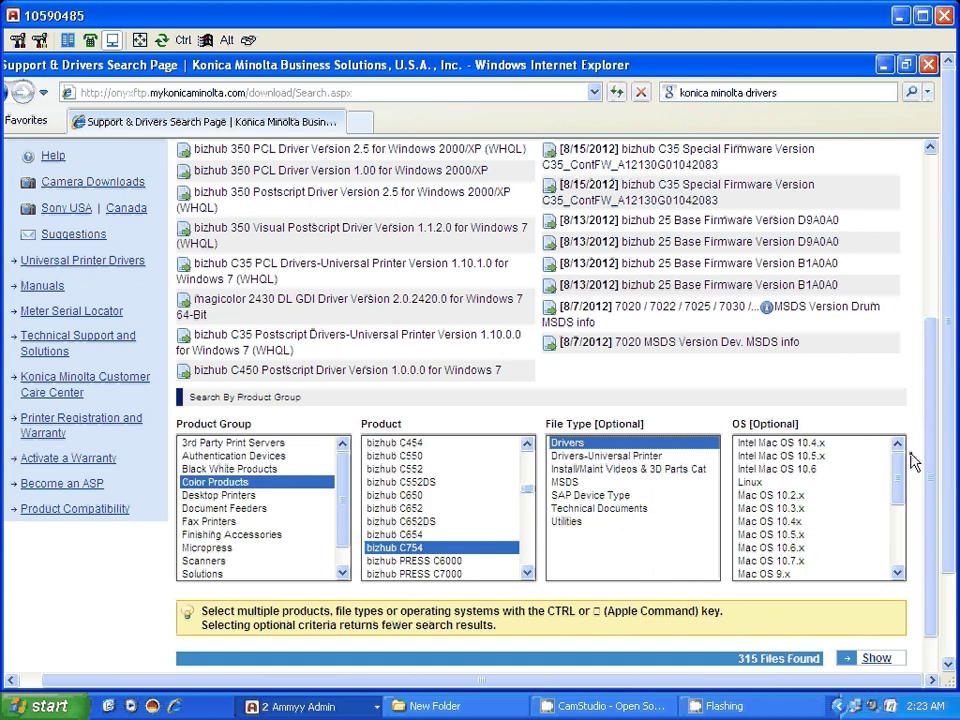
{"action": "left_click_drag", "start_coordinate": [897, 466], "coordinate": [895, 545]}
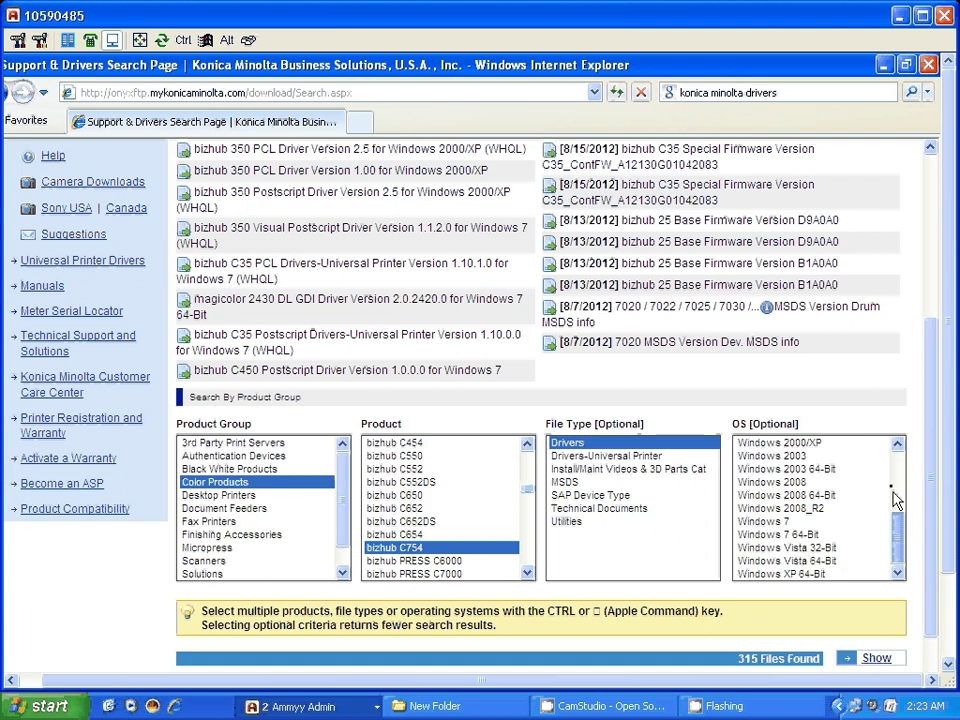
{"action": "mouse_move", "coordinate": [896, 500]}
{"action": "left_mouse_down"}
{"action": "mouse_move", "coordinate": [900, 468]}
{"action": "mouse_move", "coordinate": [904, 495]}
{"action": "left_mouse_up"}
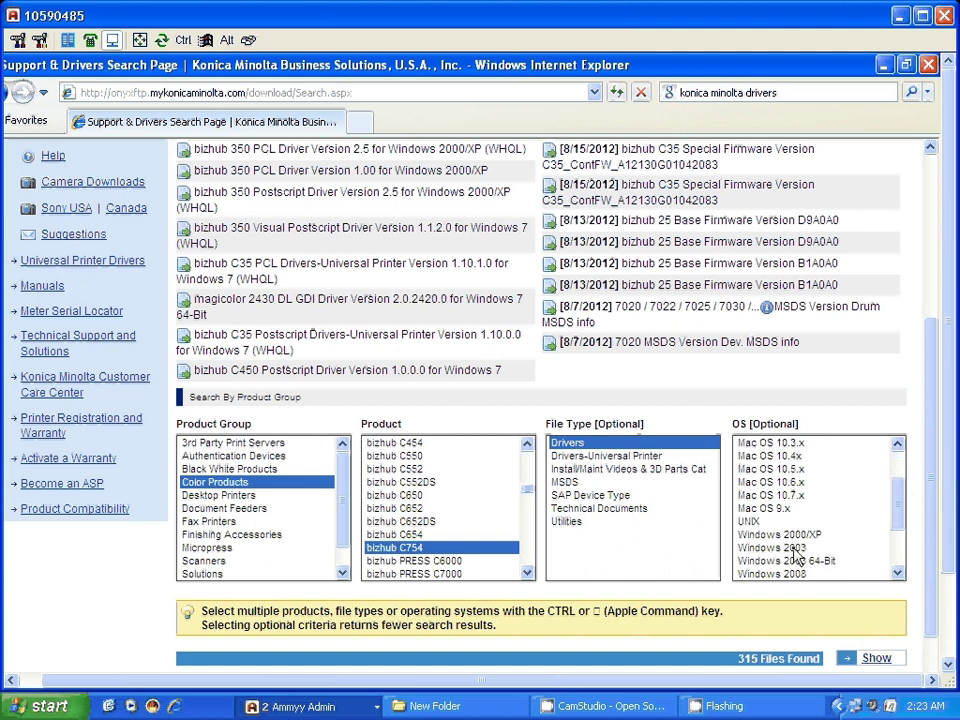
{"action": "left_click", "coordinate": [791, 535]}
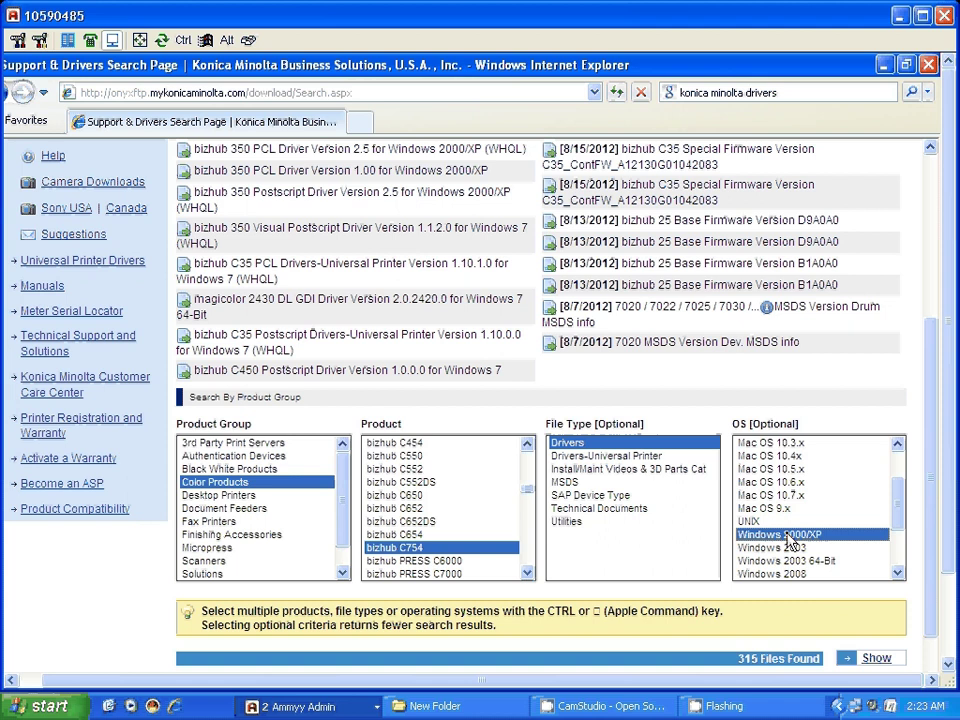
{"action": "scroll", "coordinate": [897, 552], "scroll_direction": "down", "scroll_amount": 3}
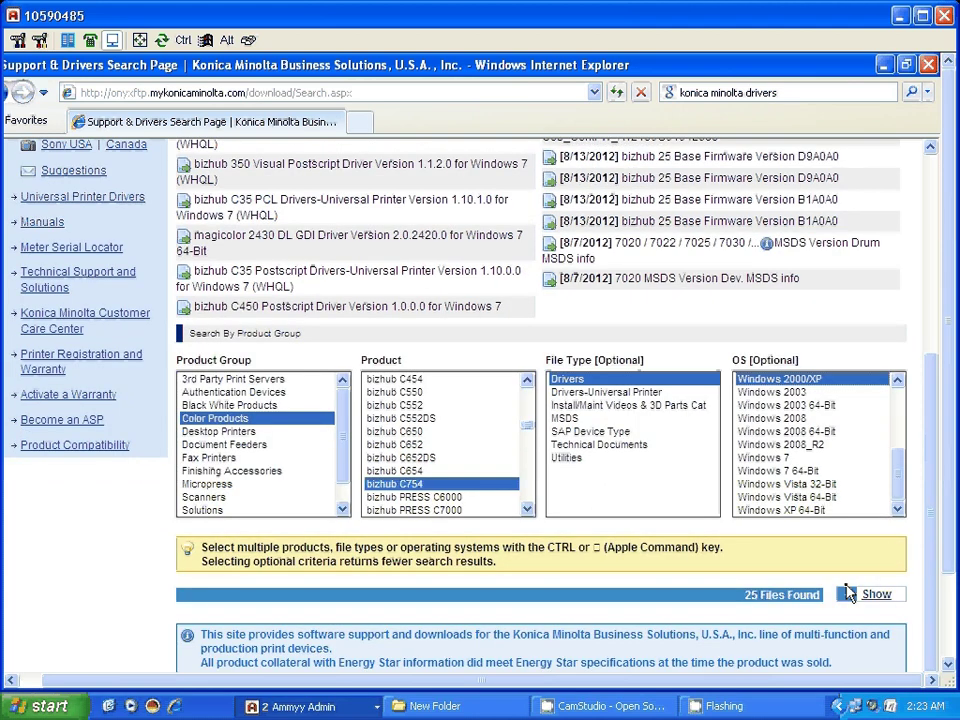
{"action": "left_click", "coordinate": [882, 596]}
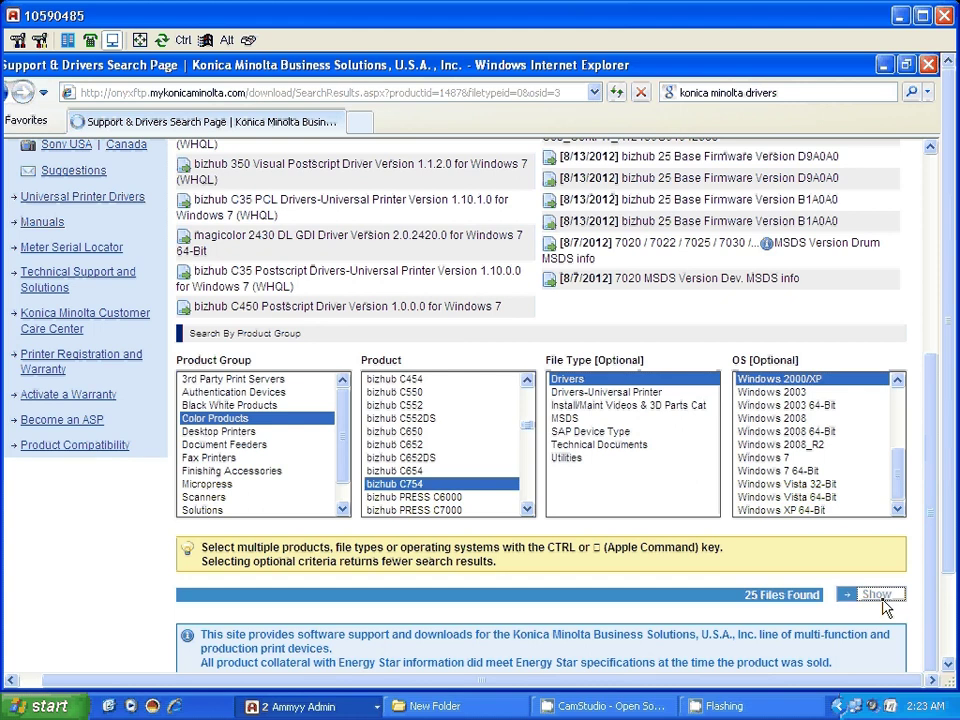
Start downloading C754 Series PS PCL FAX v1.3.x.x.zip as far as choosing where to save it, and cancel the download.
{"action": "scroll", "coordinate": [527, 510], "scroll_direction": "down", "scroll_amount": 3}
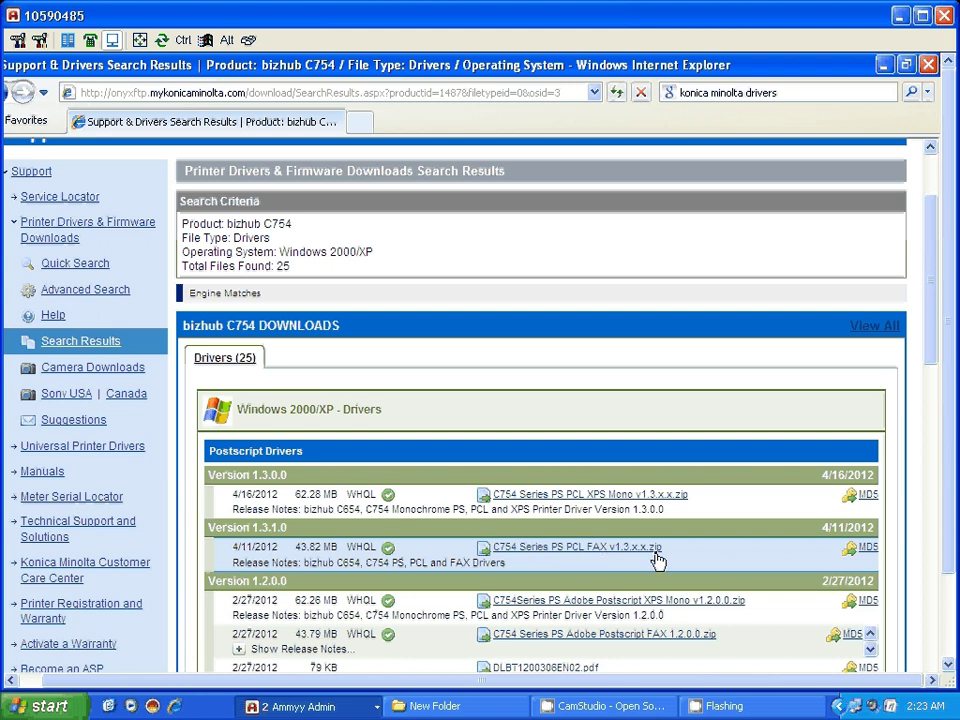
{"action": "left_click", "coordinate": [596, 553]}
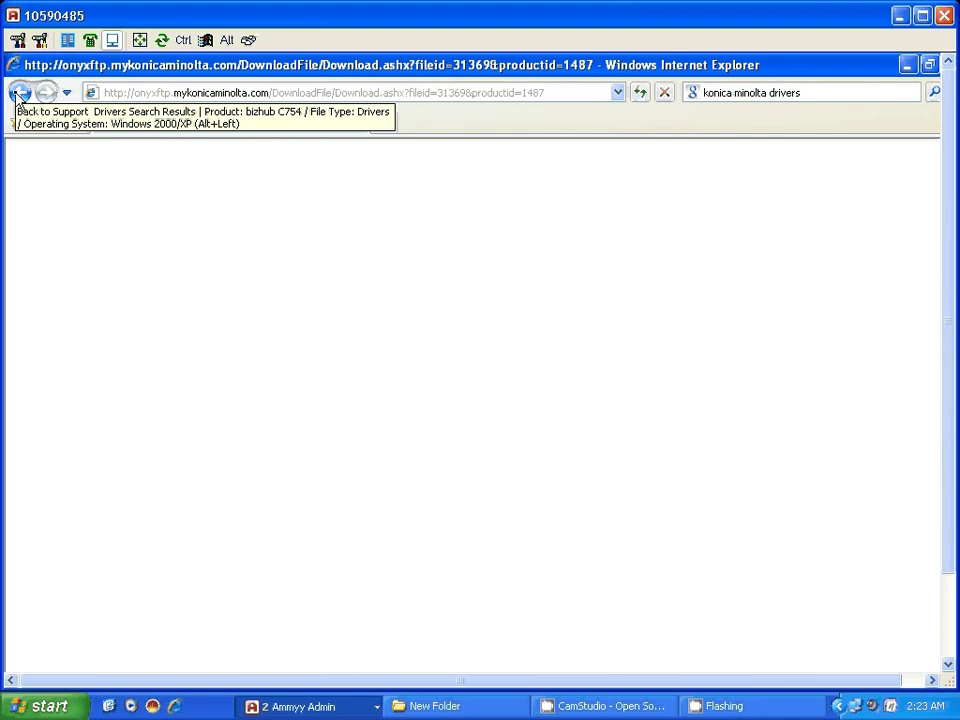
{"action": "left_click", "coordinate": [17, 97]}
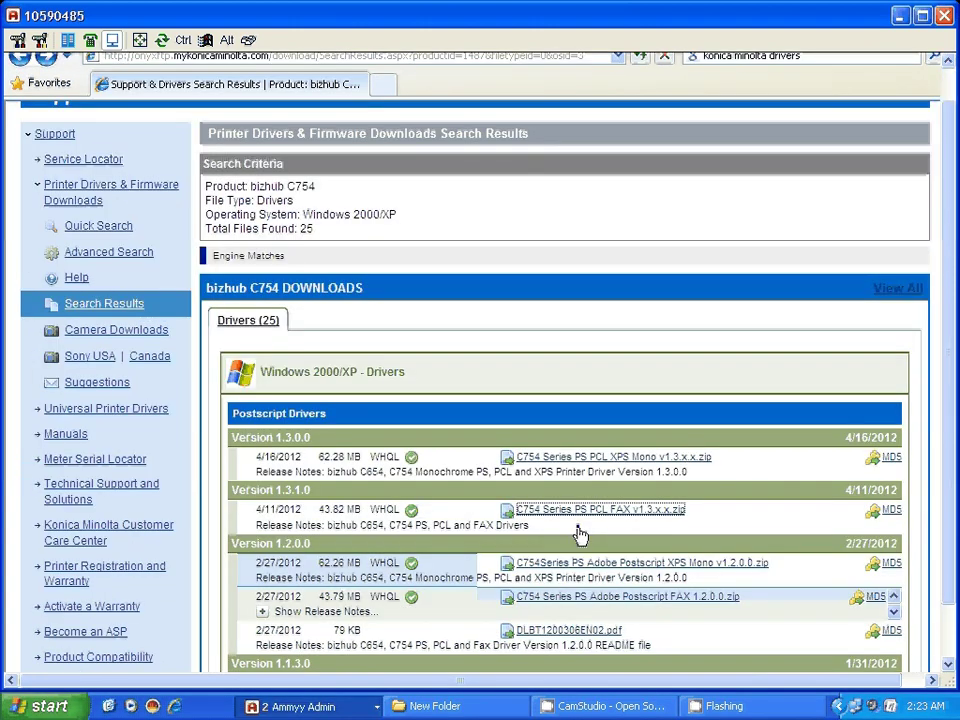
{"action": "left_click", "coordinate": [636, 510]}
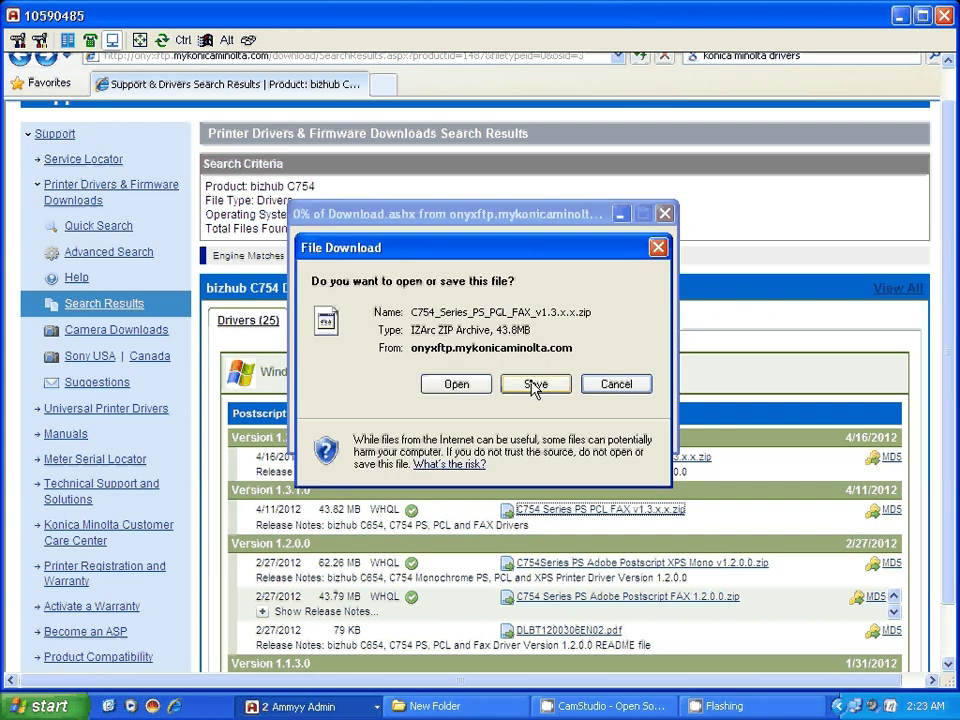
{"action": "left_click", "coordinate": [535, 386]}
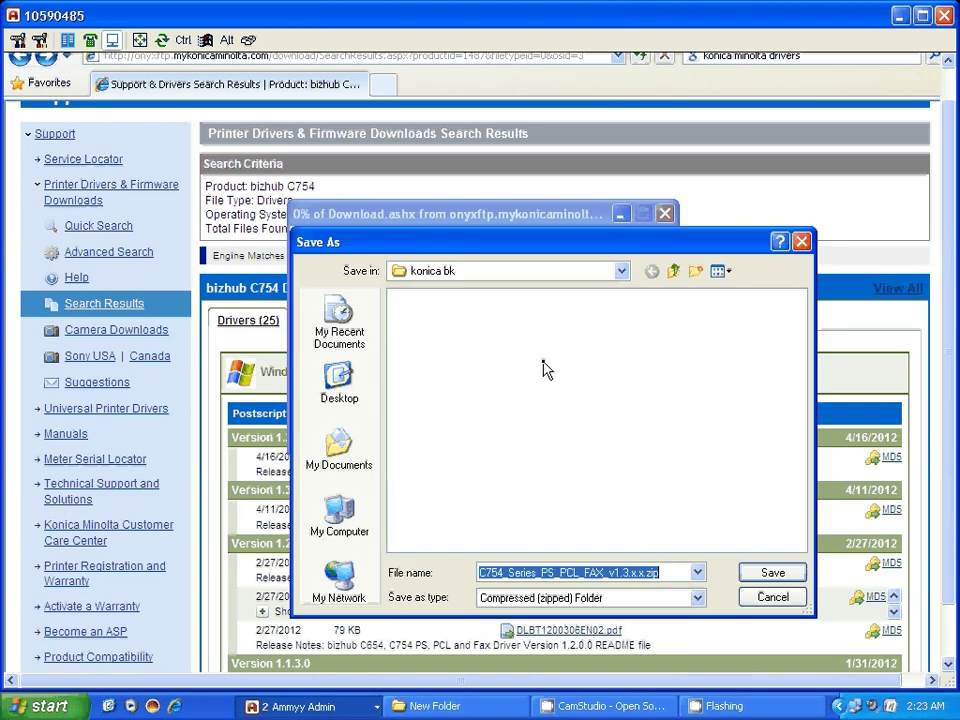
{"action": "left_click", "coordinate": [801, 241]}
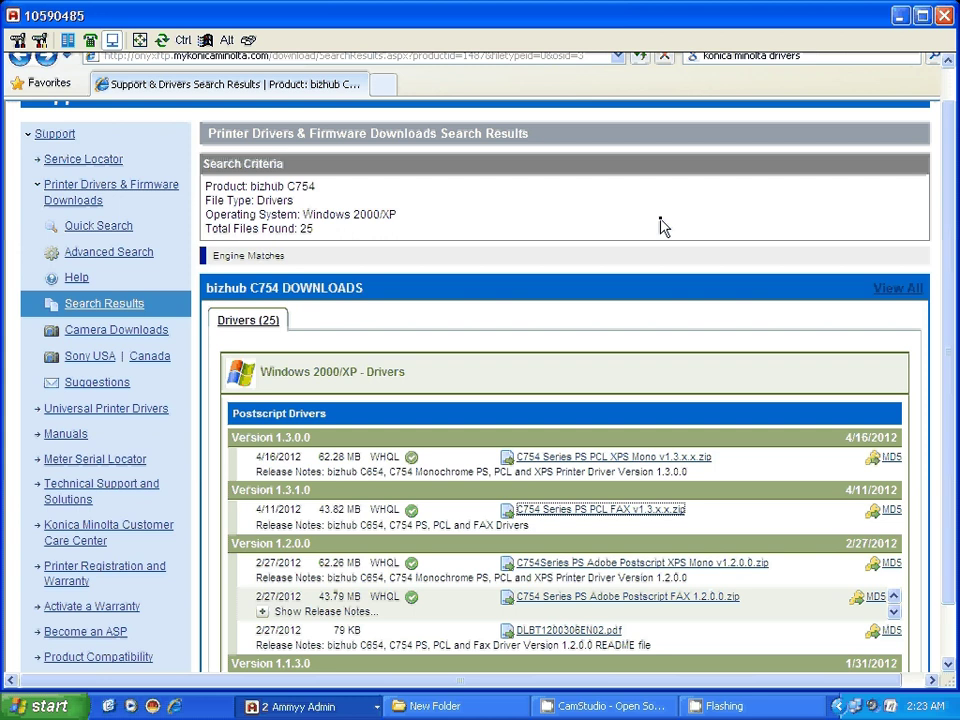
Open the Konica folder inside My Documents on the remote computer.
{"action": "mouse_move", "coordinate": [5, 680]}
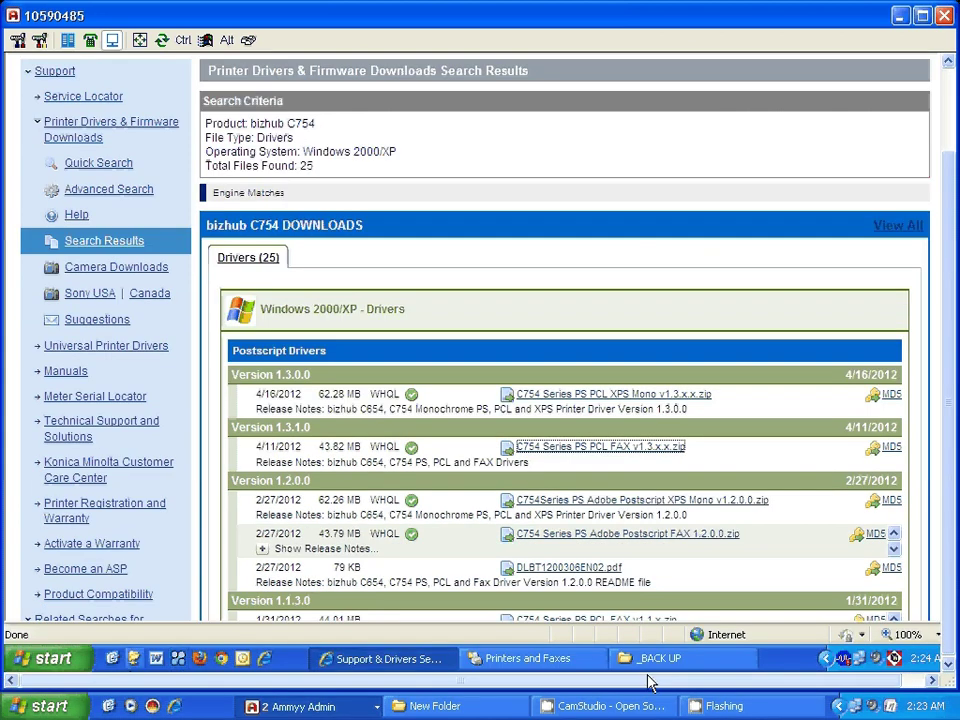
{"action": "left_click", "coordinate": [90, 657]}
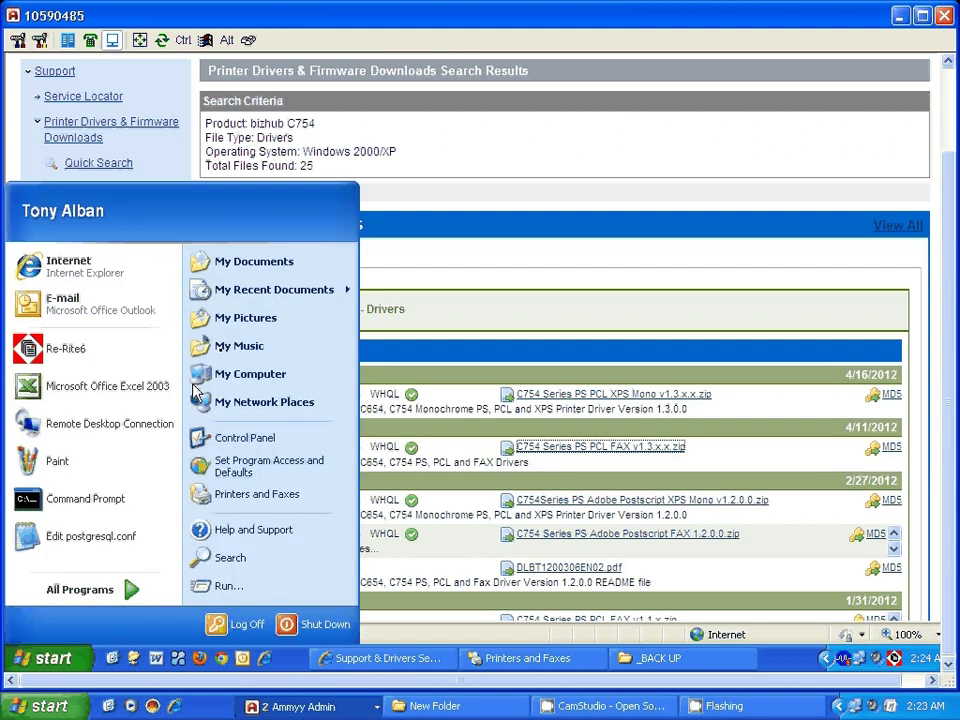
{"action": "left_click", "coordinate": [318, 268]}
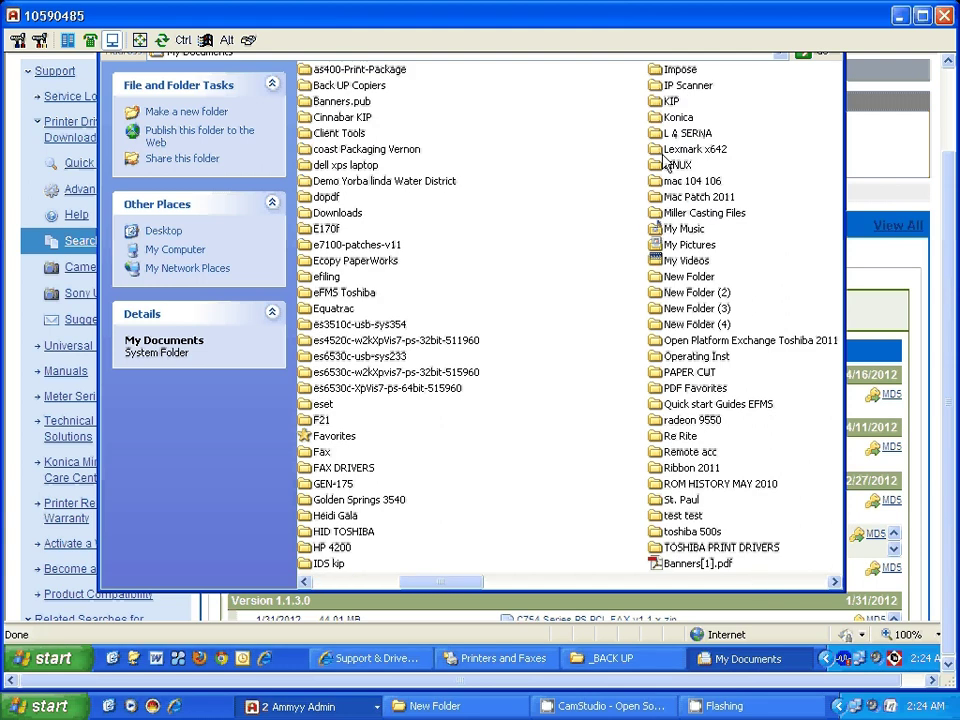
{"action": "double_click", "coordinate": [672, 119]}
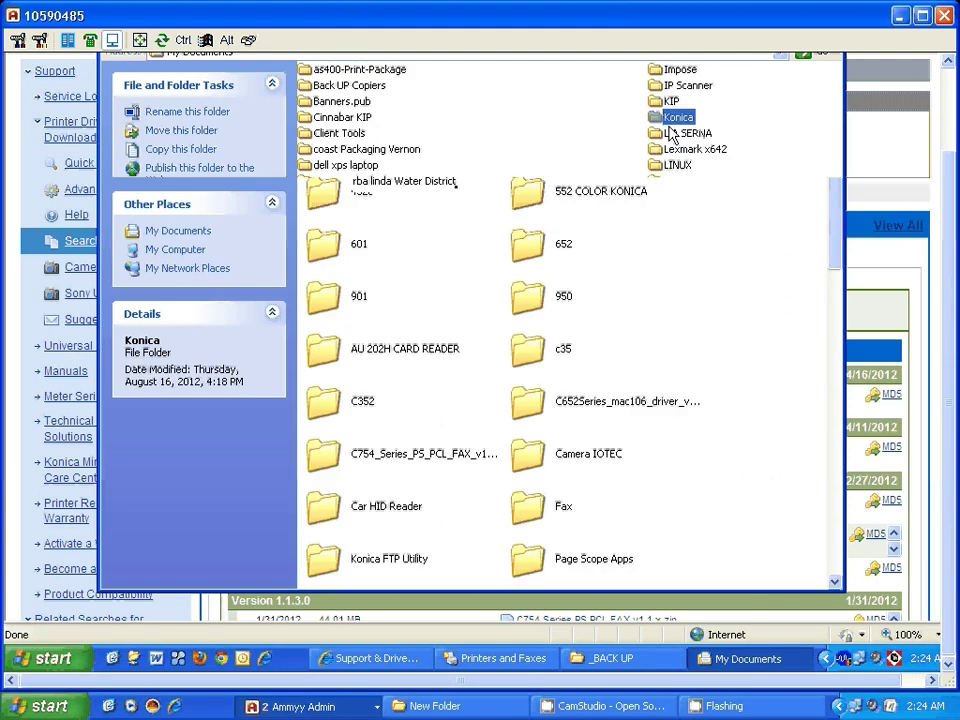
Start extracting the zipped C754_Series_PS_PCL_FAX driver package up to the destination choice, and cancel the extraction.
{"action": "scroll", "coordinate": [700, 470], "scroll_direction": "down", "scroll_amount": 10}
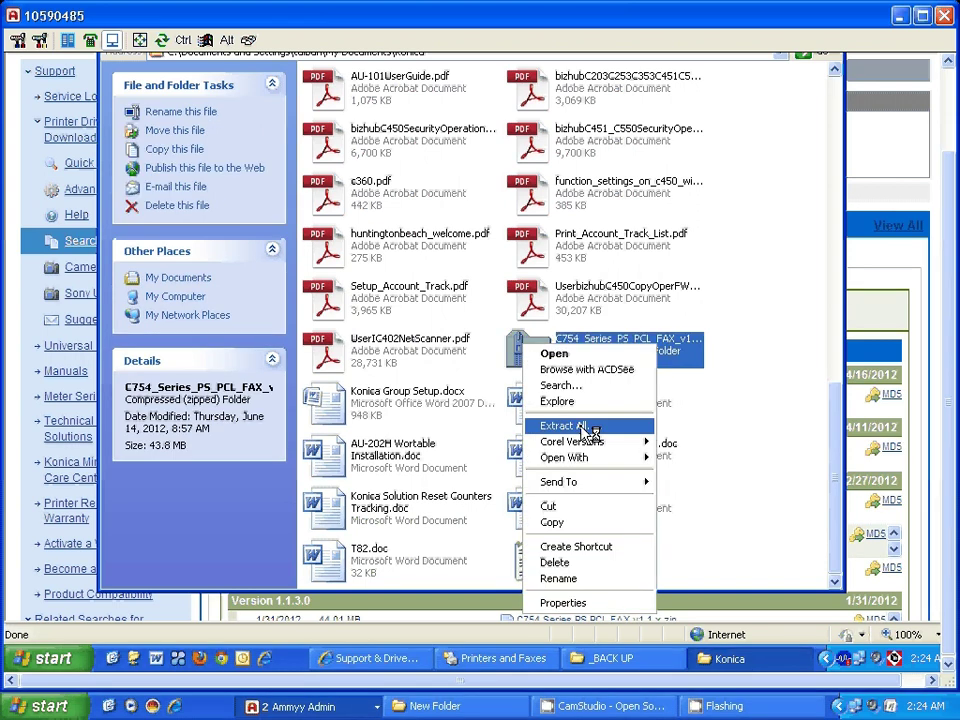
{"action": "left_click", "coordinate": [588, 430]}
{"action": "left_click", "coordinate": [407, 428]}
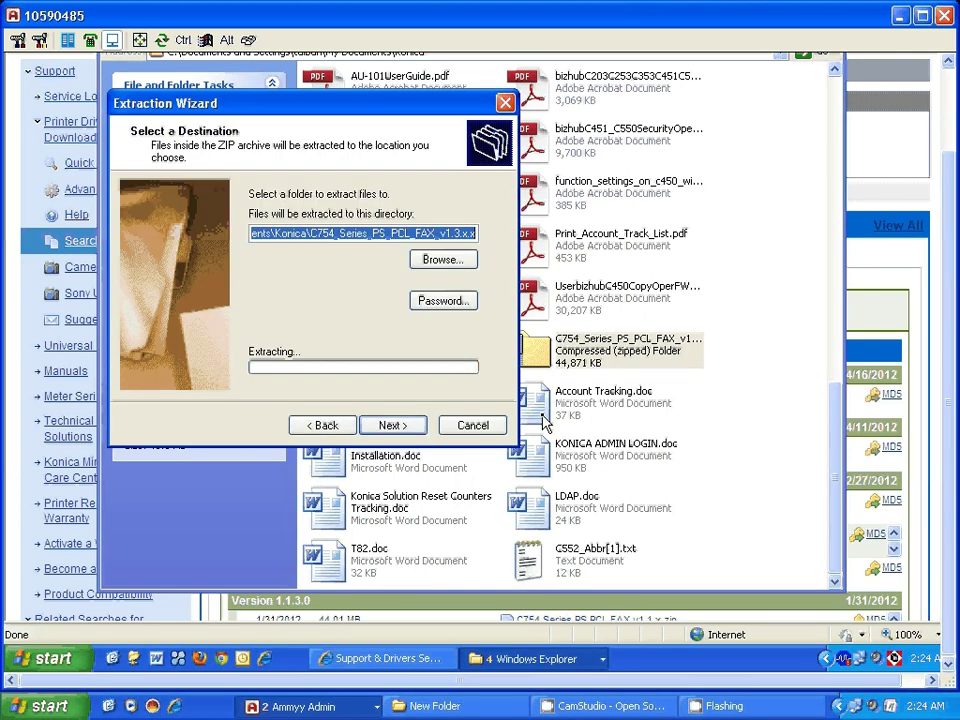
{"action": "left_click", "coordinate": [470, 426]}
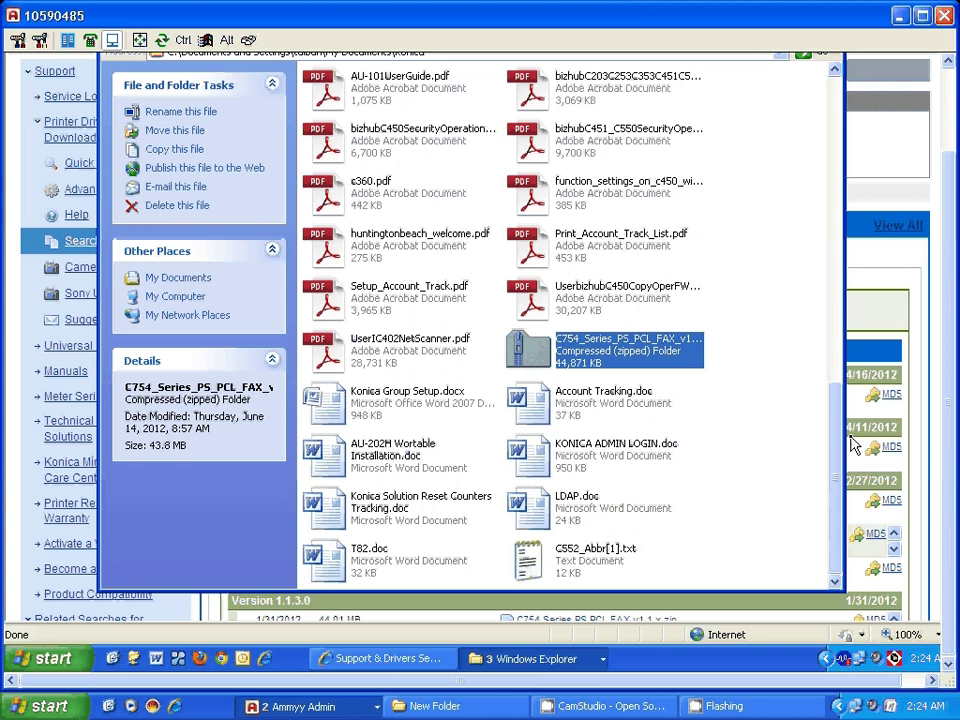
In the already extracted C754_Series_PS_PCL_FAX folder, open the 654C subfolder and its Driver folder.
{"action": "scroll", "coordinate": [810, 350], "scroll_direction": "up", "scroll_amount": 1}
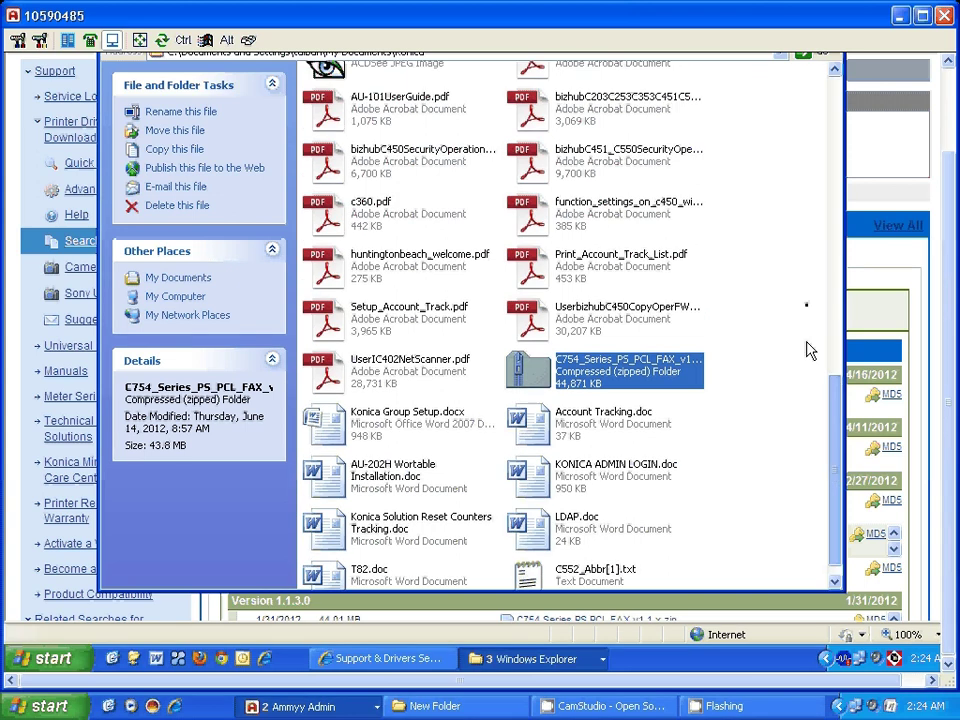
{"action": "scroll", "coordinate": [410, 207], "scroll_direction": "up", "scroll_amount": 5}
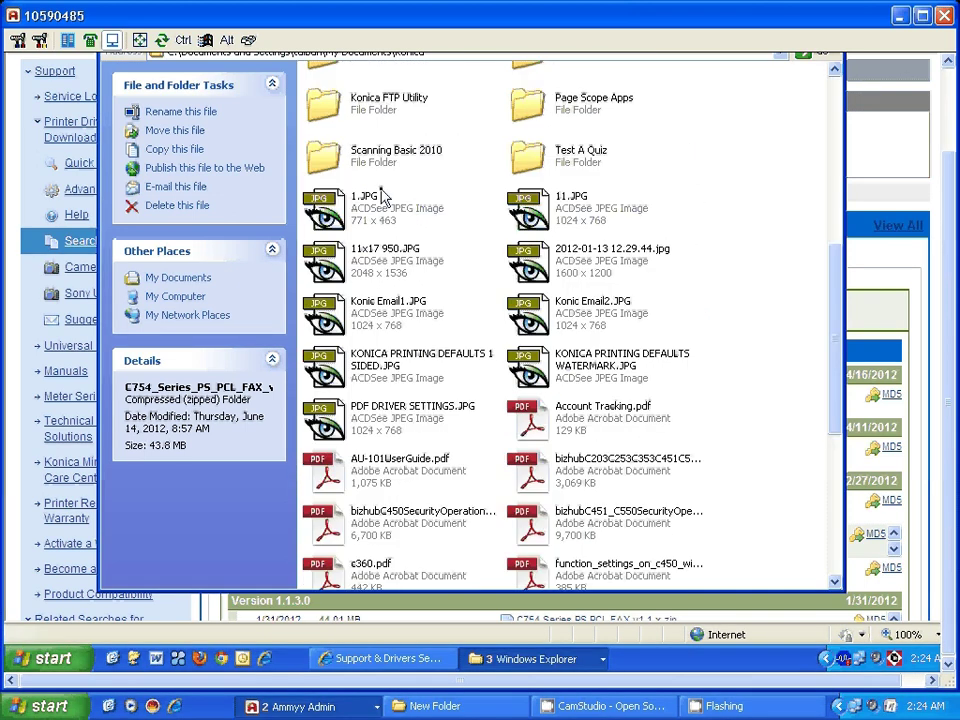
{"action": "scroll", "coordinate": [327, 480], "scroll_direction": "up", "scroll_amount": 7}
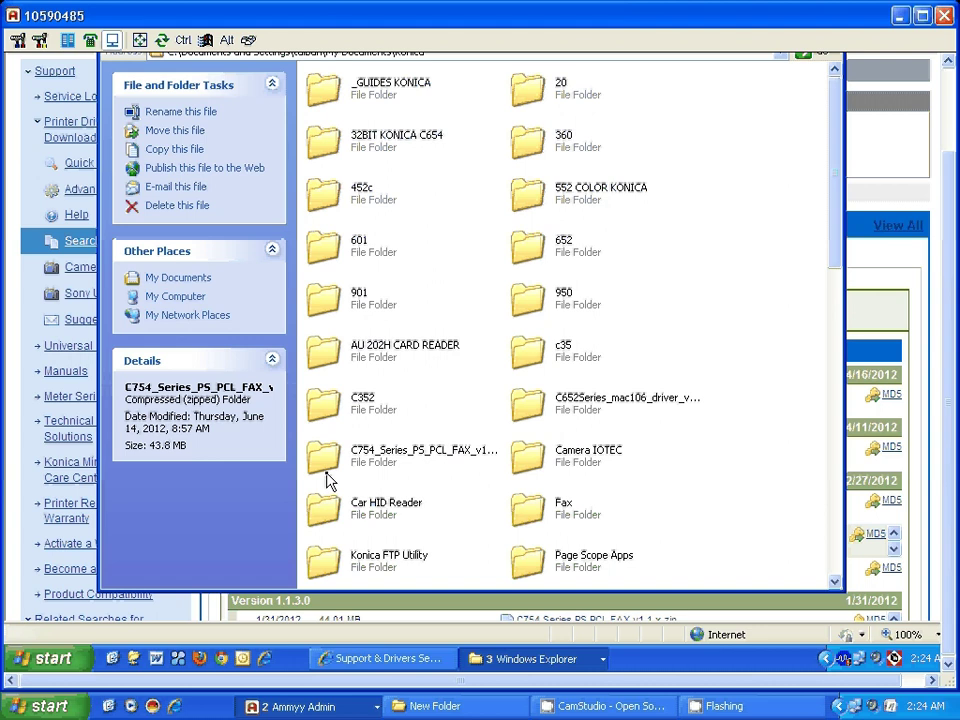
{"action": "left_click", "coordinate": [330, 460]}
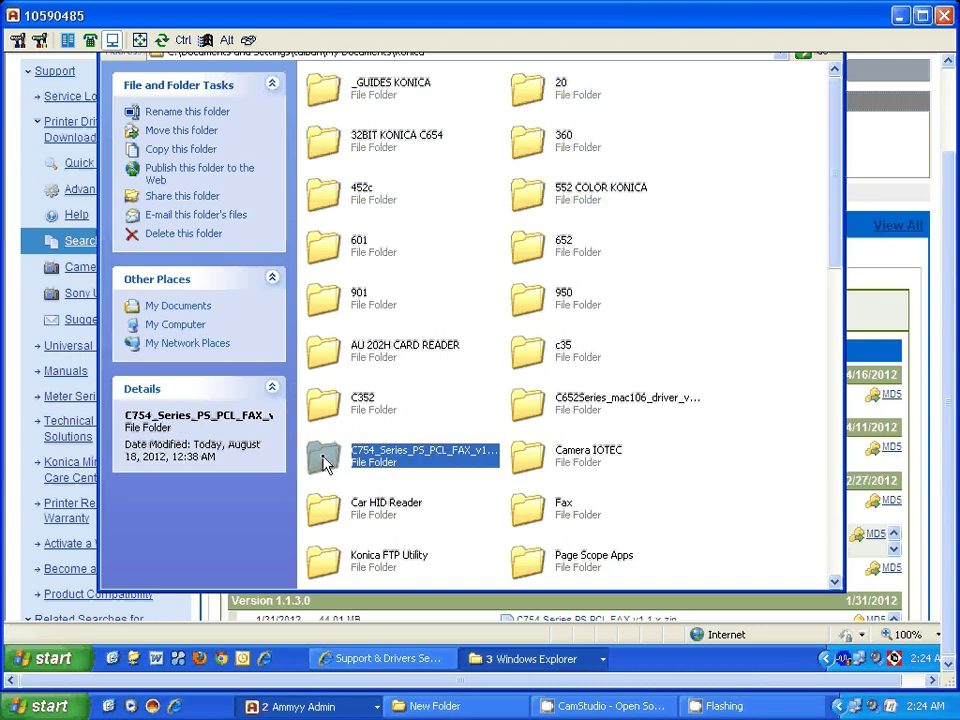
{"action": "double_click", "coordinate": [328, 460]}
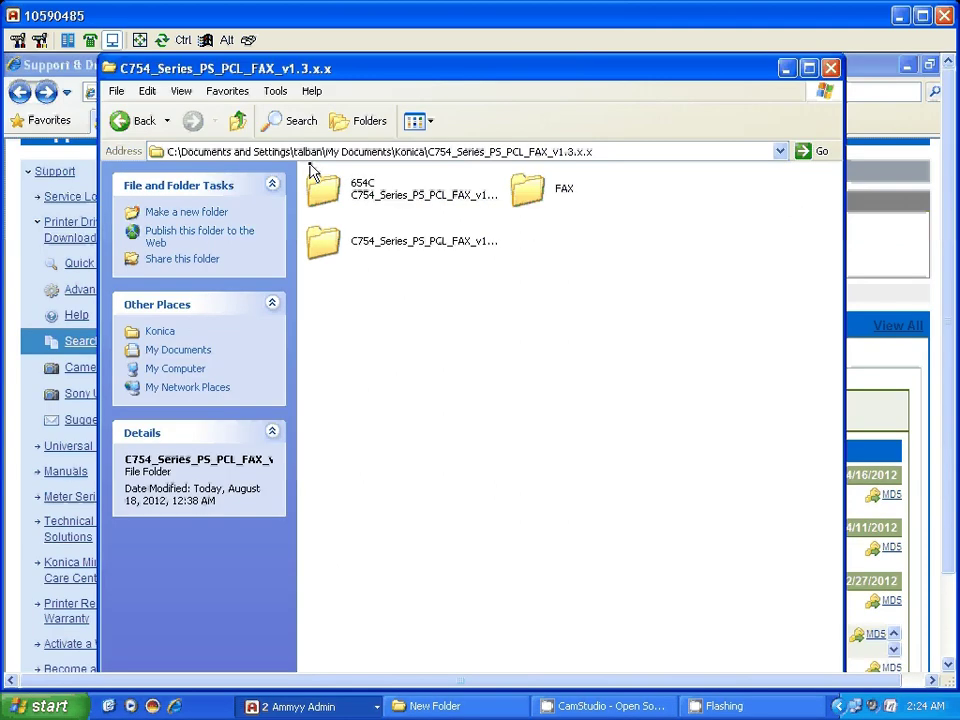
{"action": "double_click", "coordinate": [325, 192]}
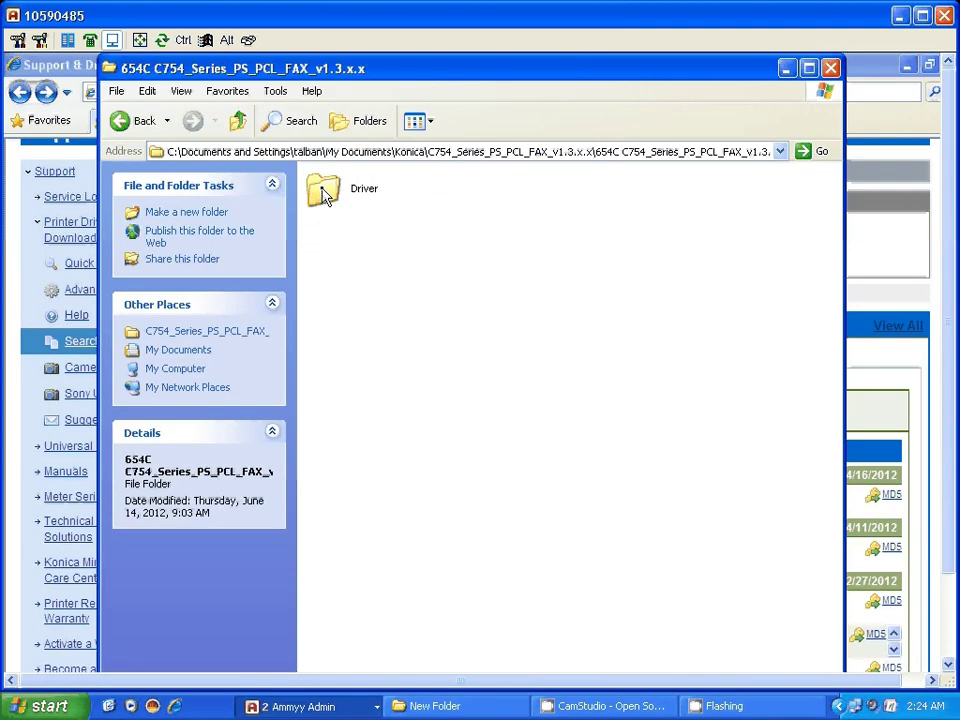
{"action": "double_click", "coordinate": [323, 190]}
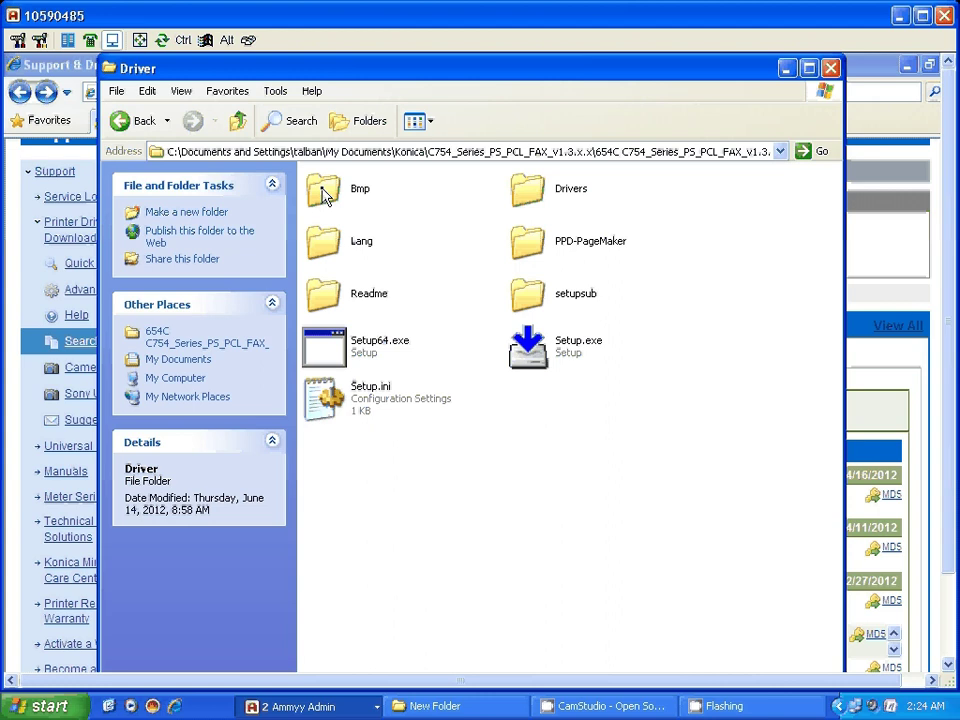
Run Setup.exe from the Driver folder, accept the license agreement and proceed with Install printers/MFPs.
{"action": "double_click", "coordinate": [531, 356]}
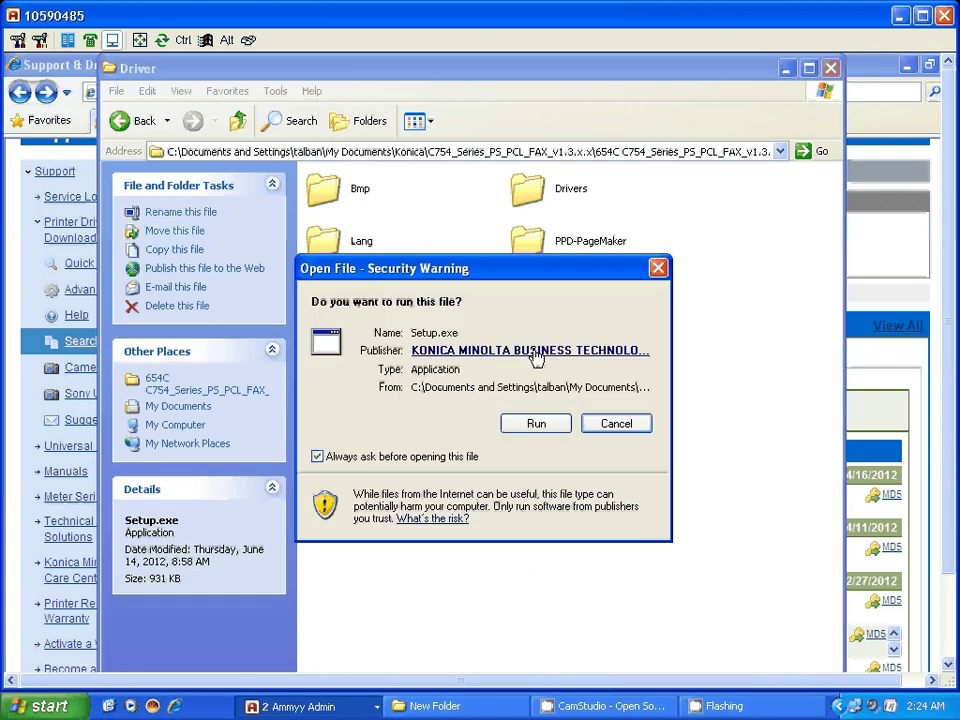
{"action": "left_click", "coordinate": [538, 425]}
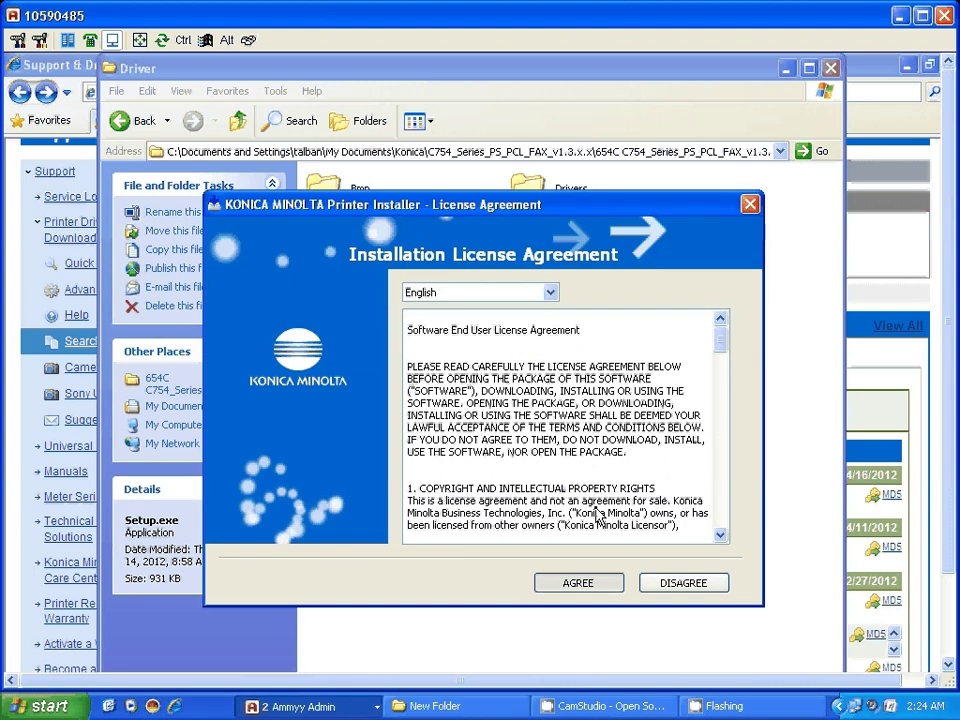
{"action": "left_click", "coordinate": [578, 582]}
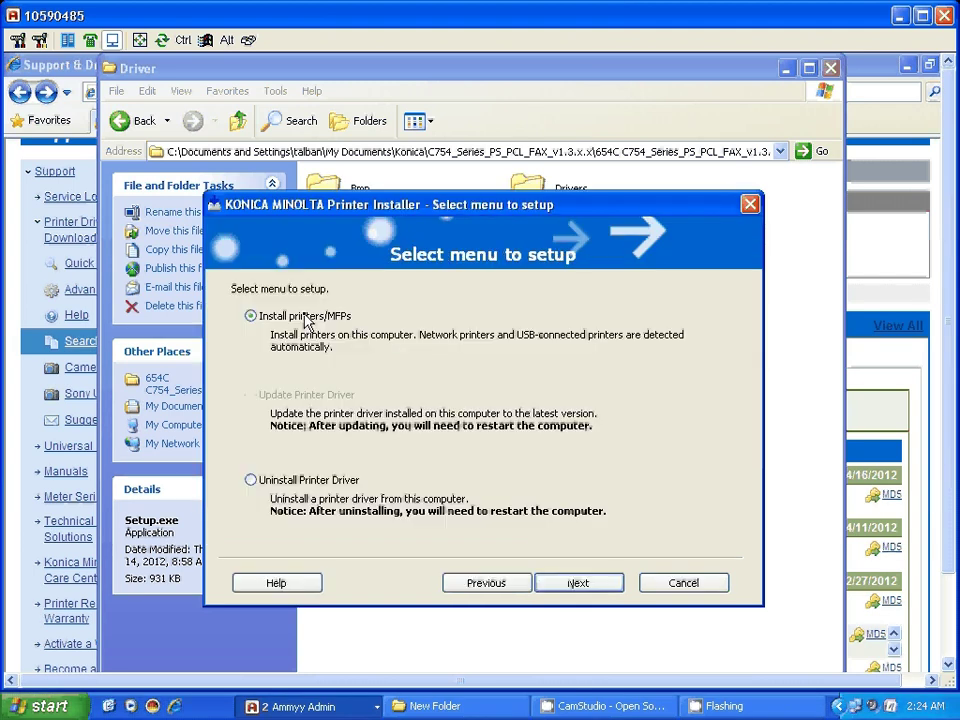
{"action": "left_click", "coordinate": [594, 588]}
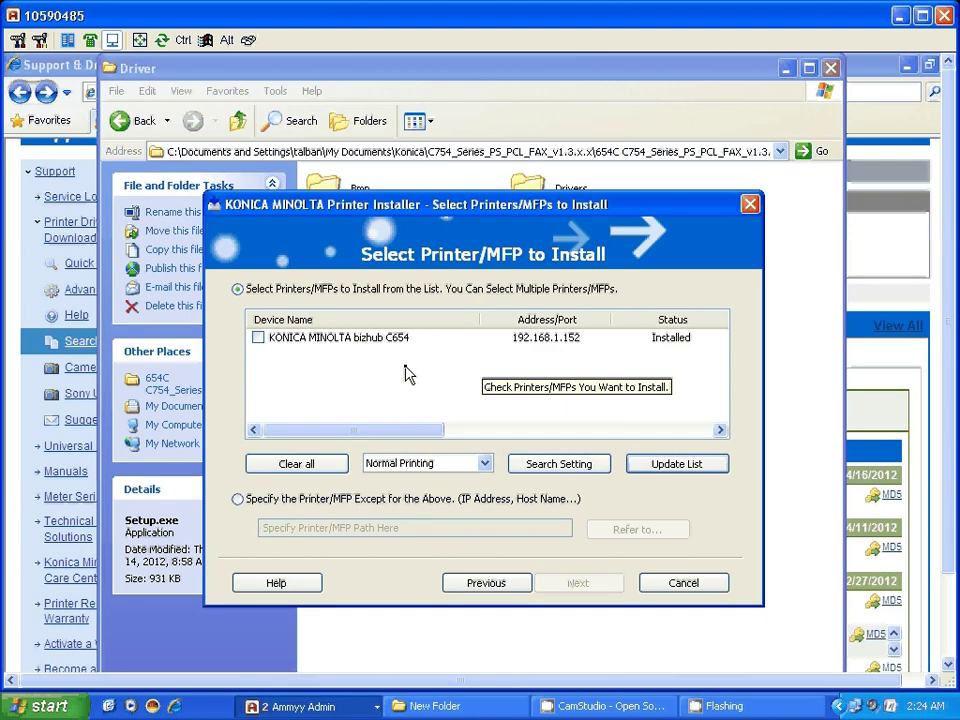
Choose the KONICA MINOLTA bizhub C654 with only the C754SeriesFAX component for installation, and cancel the installer.
{"action": "left_click", "coordinate": [259, 338]}
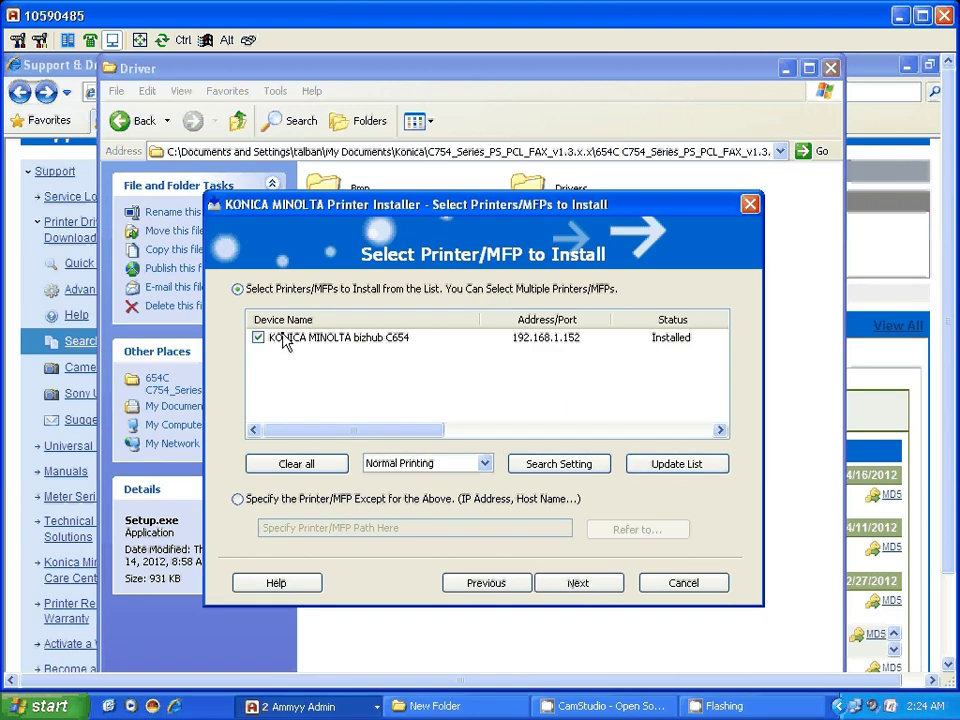
{"action": "left_click", "coordinate": [580, 583]}
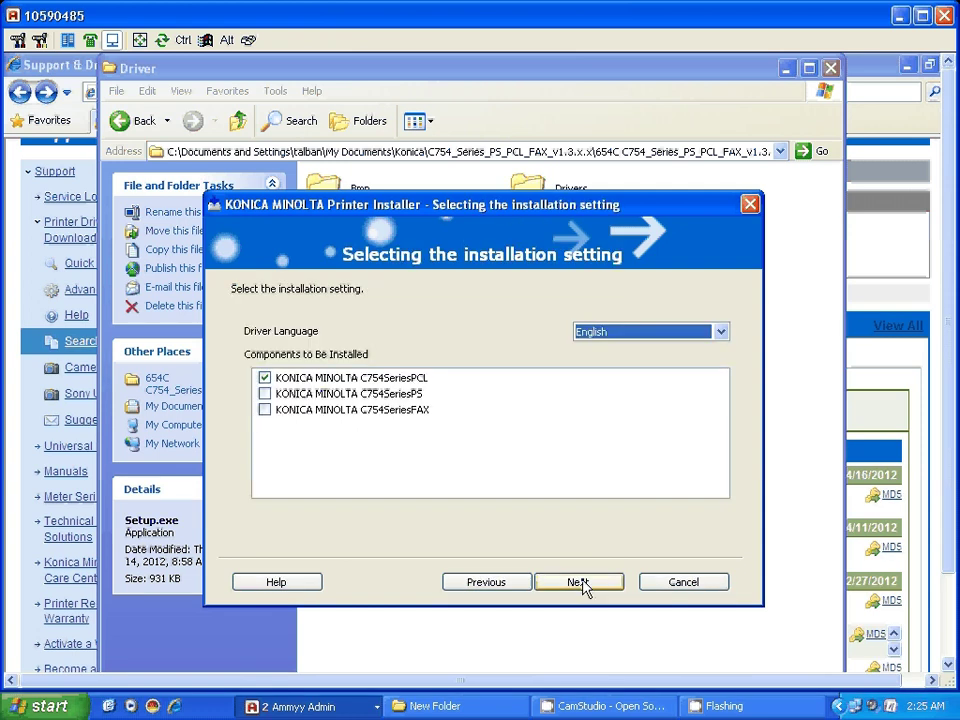
{"action": "left_click", "coordinate": [267, 386]}
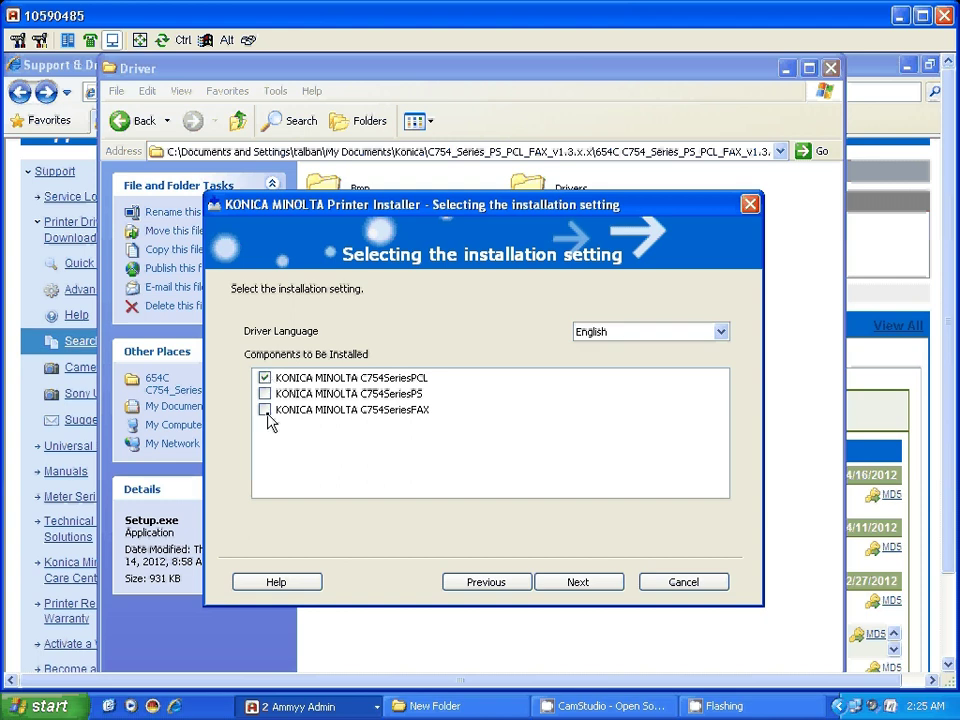
{"action": "left_click", "coordinate": [265, 410]}
{"action": "left_click", "coordinate": [265, 379]}
{"action": "left_click", "coordinate": [684, 584]}
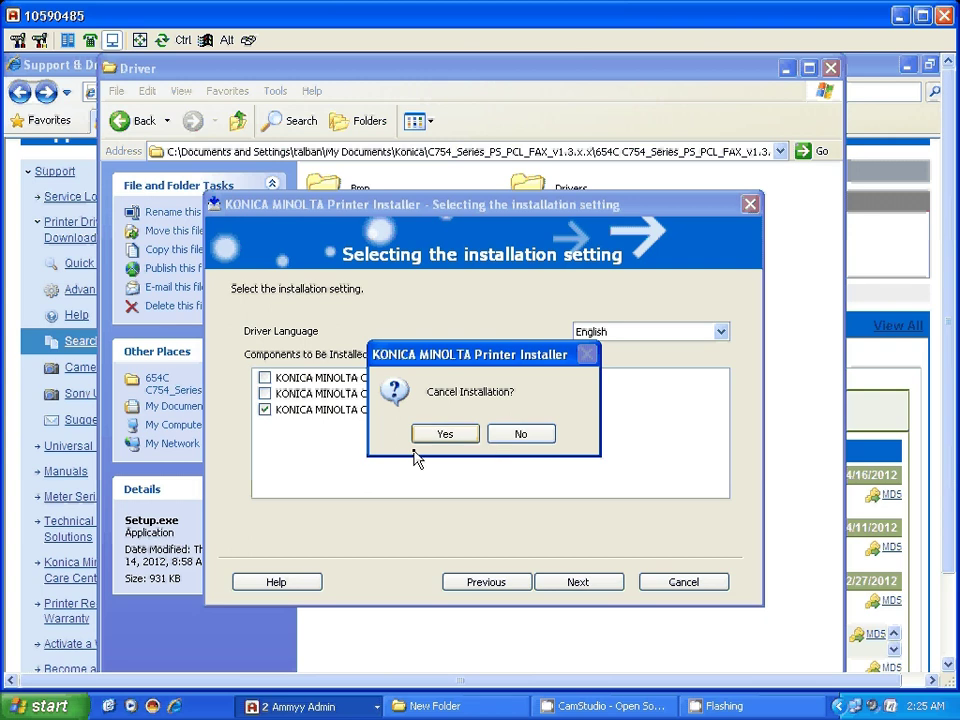
{"action": "left_click", "coordinate": [443, 434]}
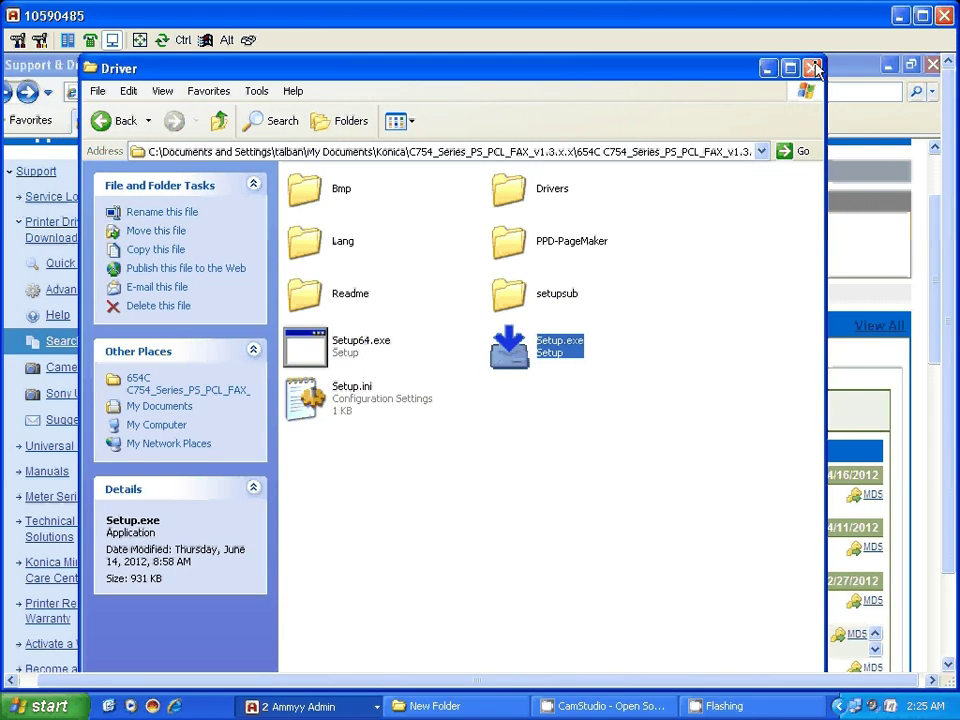
Close the Driver folder and open the properties of the KONICA MINOLTA C754SeriesFAX printer in Printers and Faxes.
{"action": "left_click", "coordinate": [815, 68]}
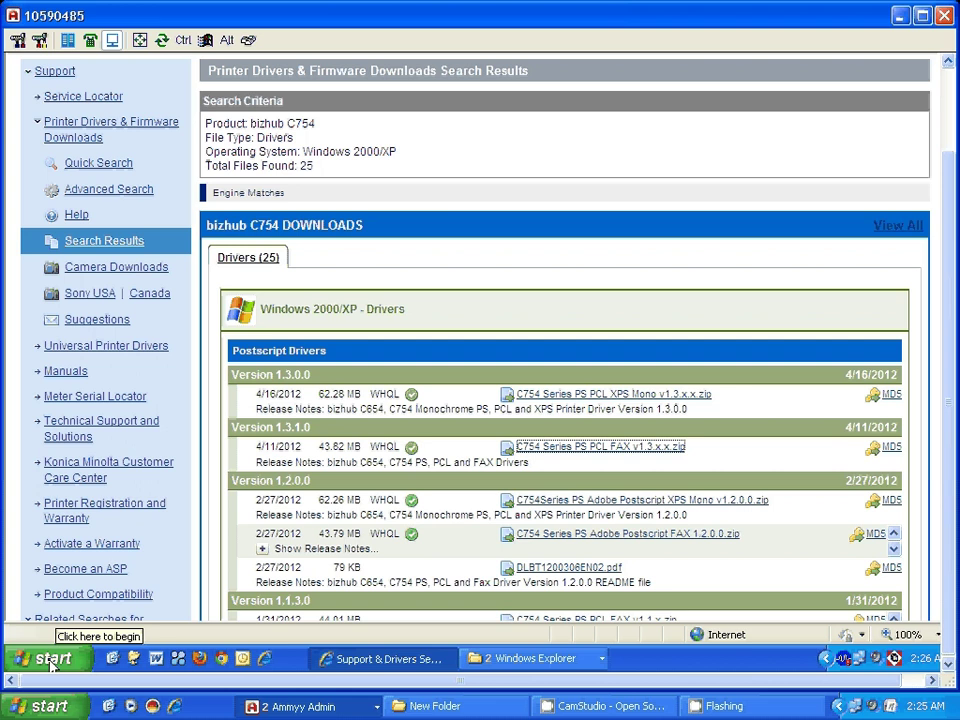
{"action": "left_click", "coordinate": [50, 662]}
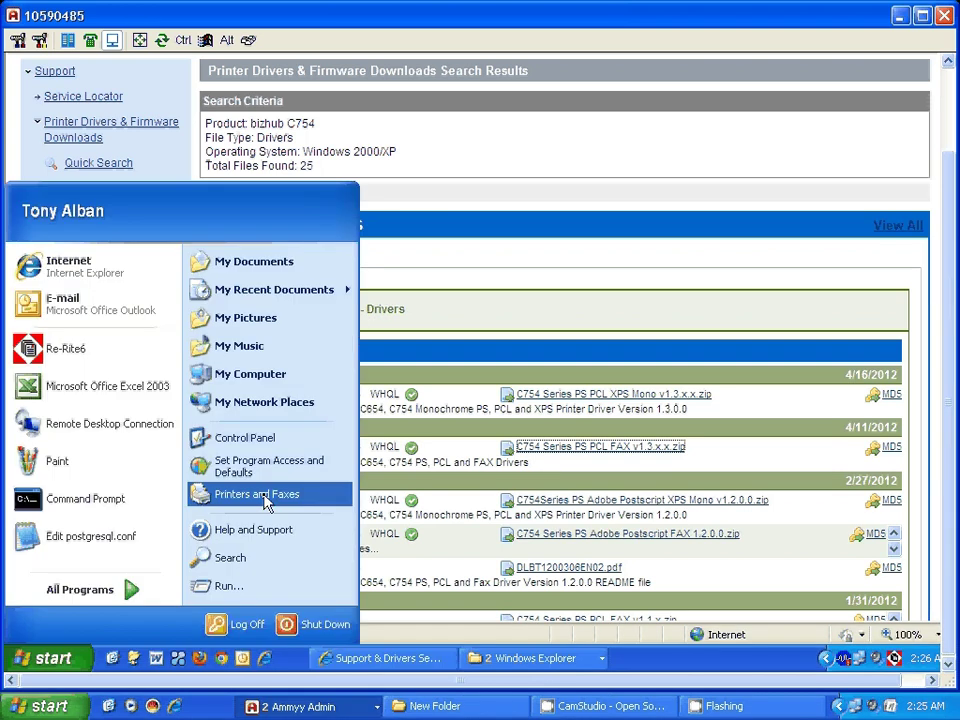
{"action": "left_click", "coordinate": [264, 497]}
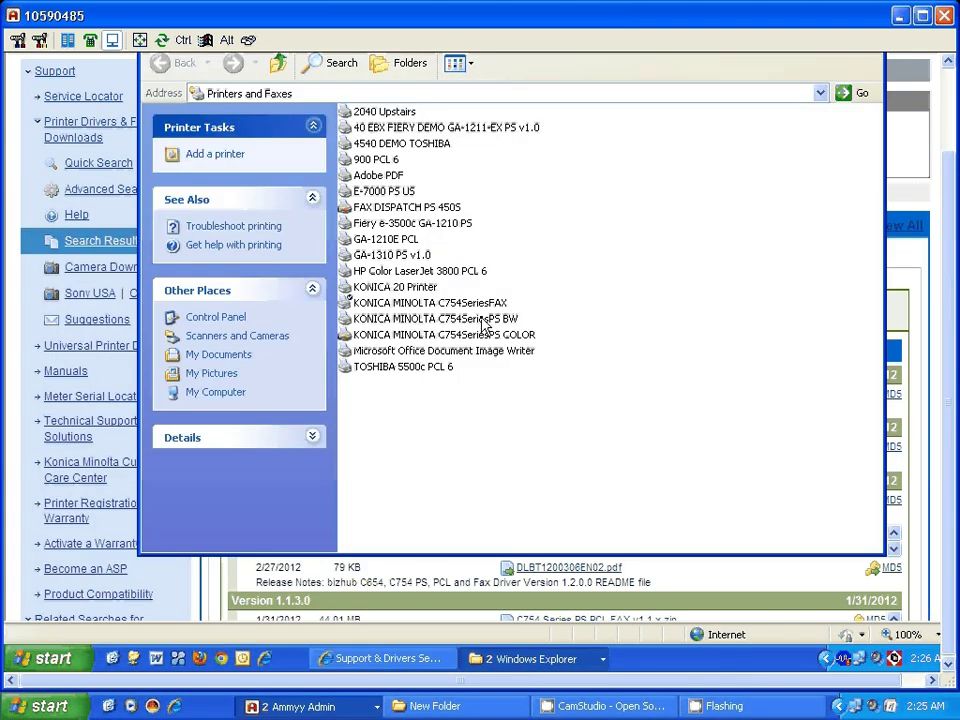
{"action": "left_click", "coordinate": [445, 305]}
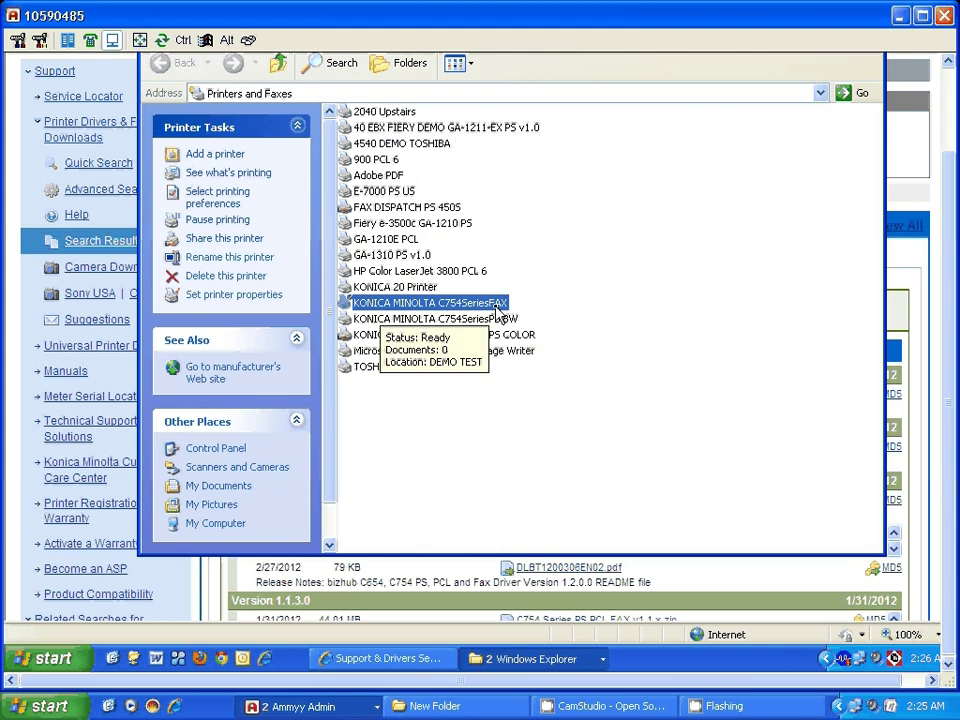
{"action": "right_click", "coordinate": [443, 303]}
{"action": "left_click", "coordinate": [478, 481]}
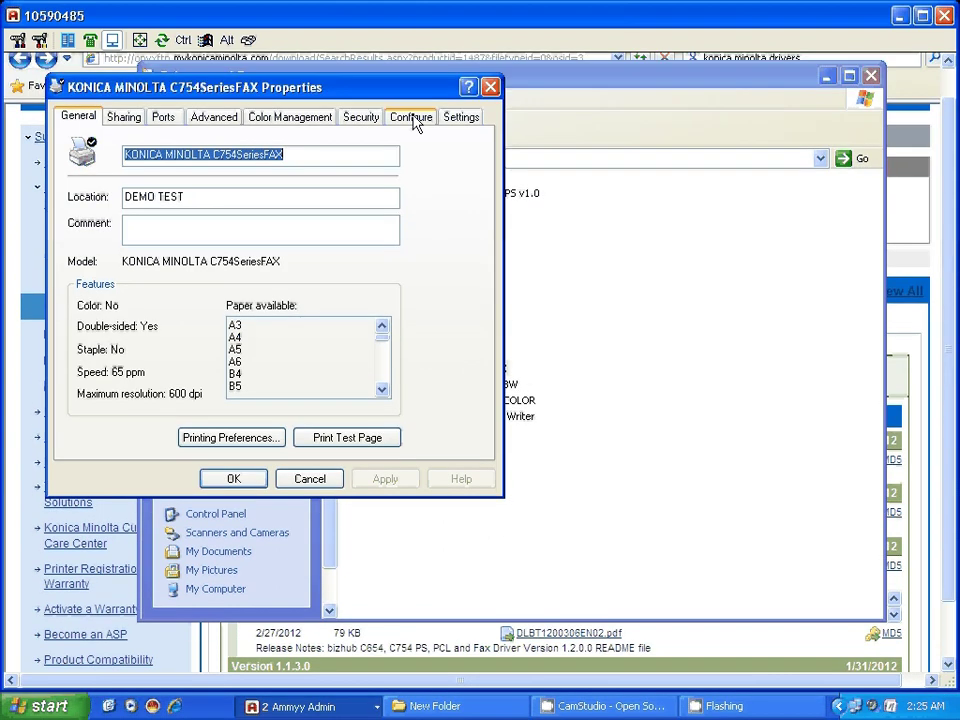
Examine the fax printer's device options, including Account Track, and its driver settings.
{"action": "left_click", "coordinate": [412, 118]}
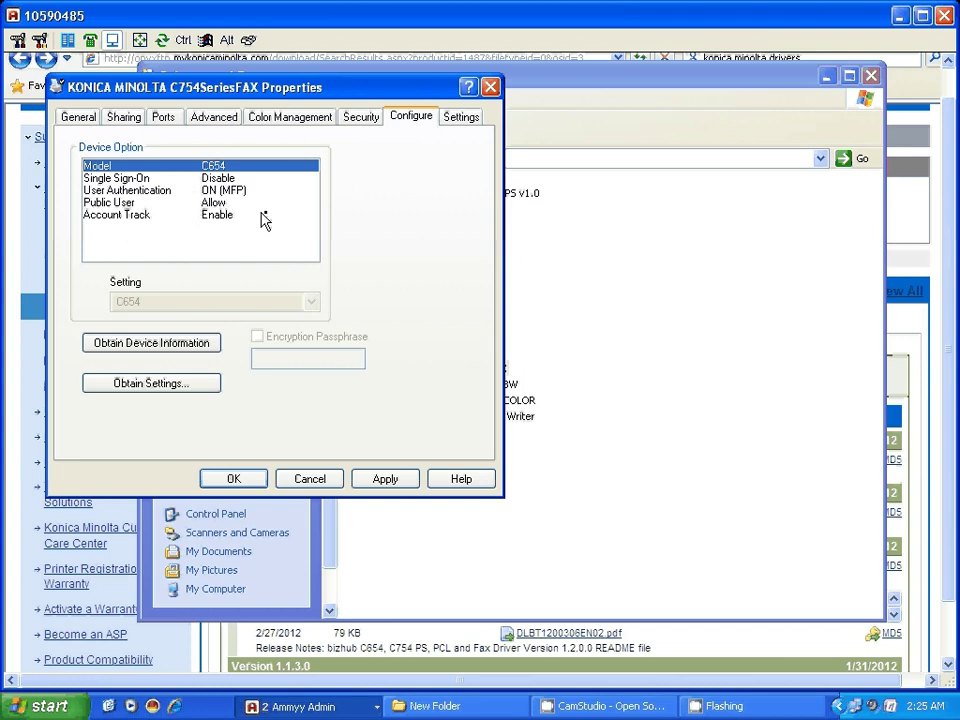
{"action": "left_click", "coordinate": [116, 215]}
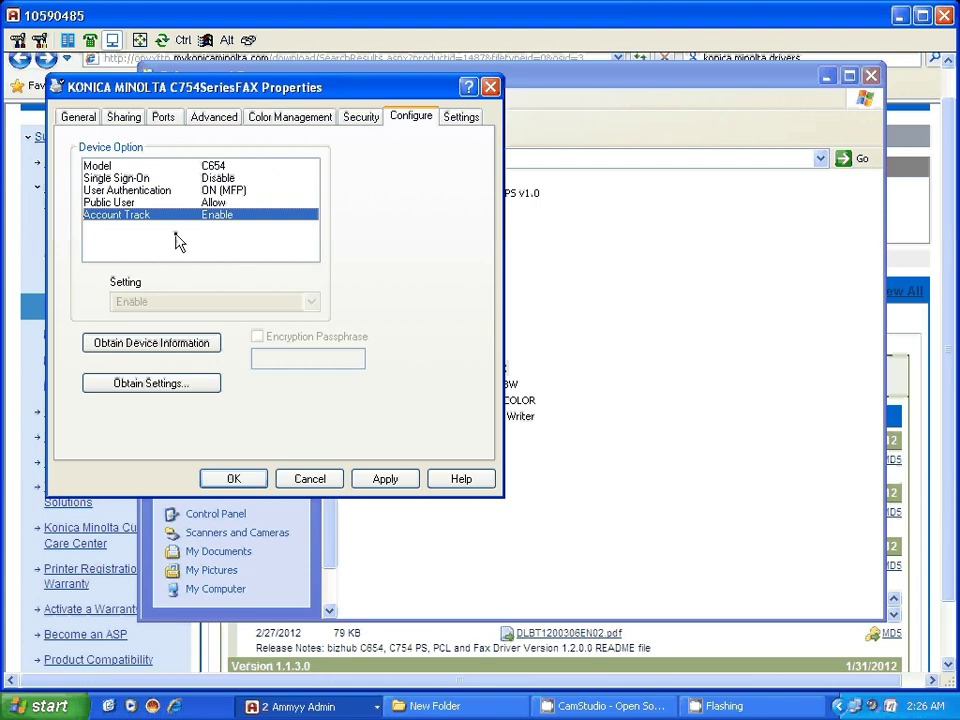
{"action": "left_click", "coordinate": [362, 119]}
{"action": "left_click", "coordinate": [434, 122]}
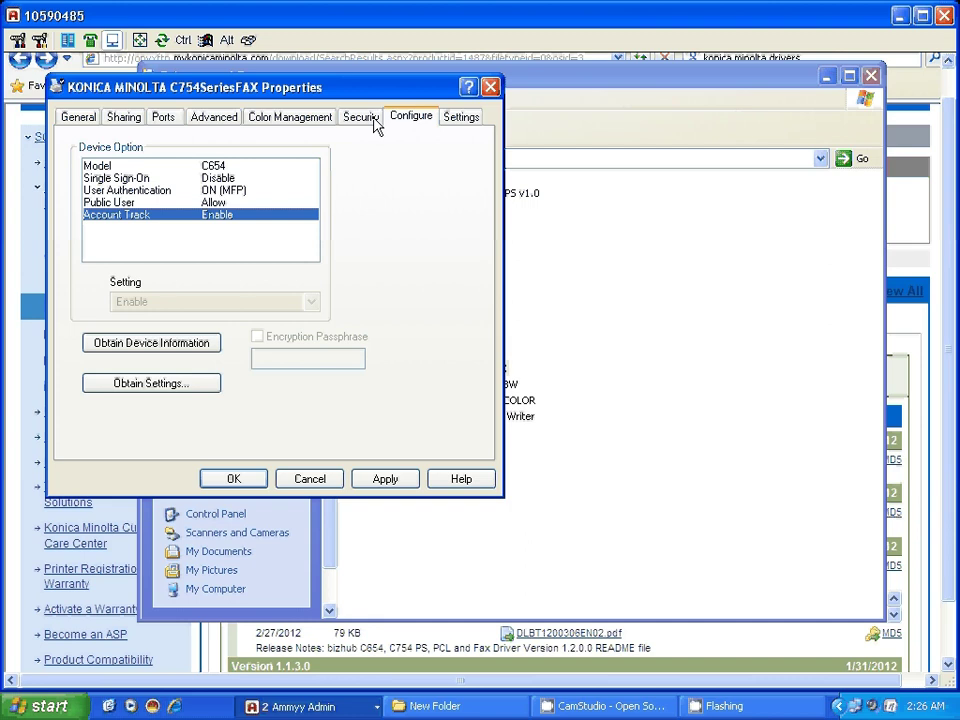
{"action": "left_click", "coordinate": [451, 122]}
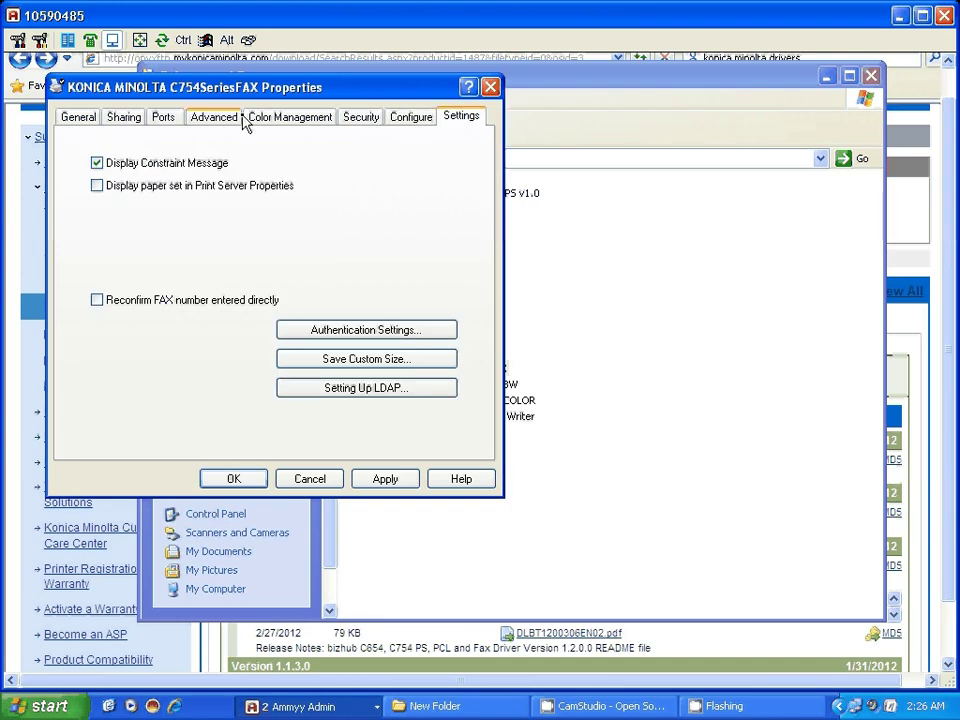
{"action": "left_click", "coordinate": [407, 117]}
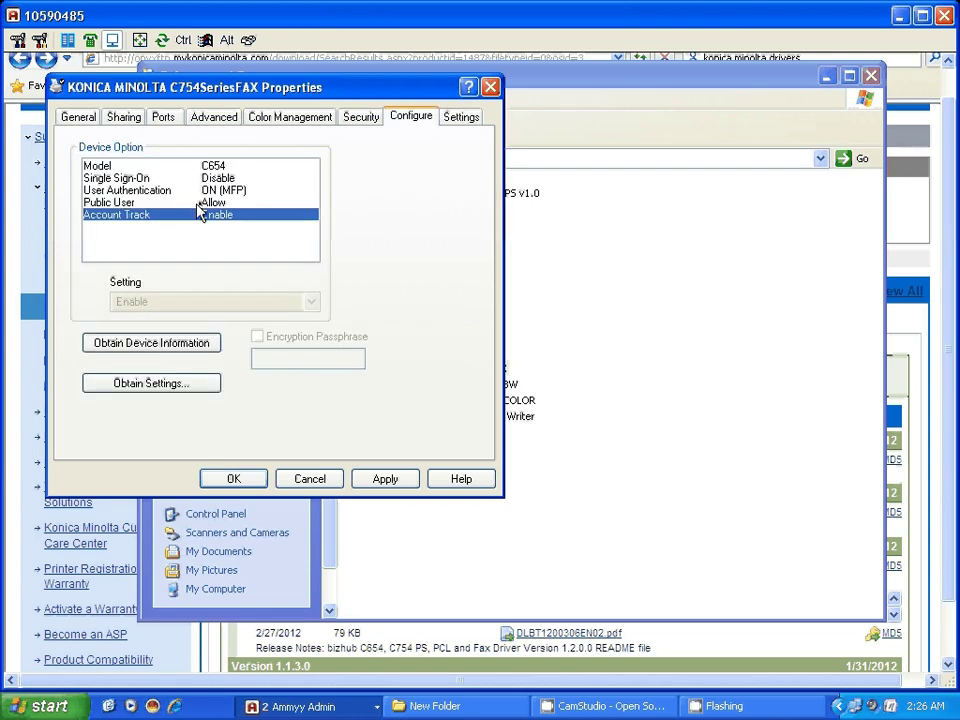
In the fax printer's printing defaults, set the user authentication to Public User and apply the change.
{"action": "left_click", "coordinate": [216, 117]}
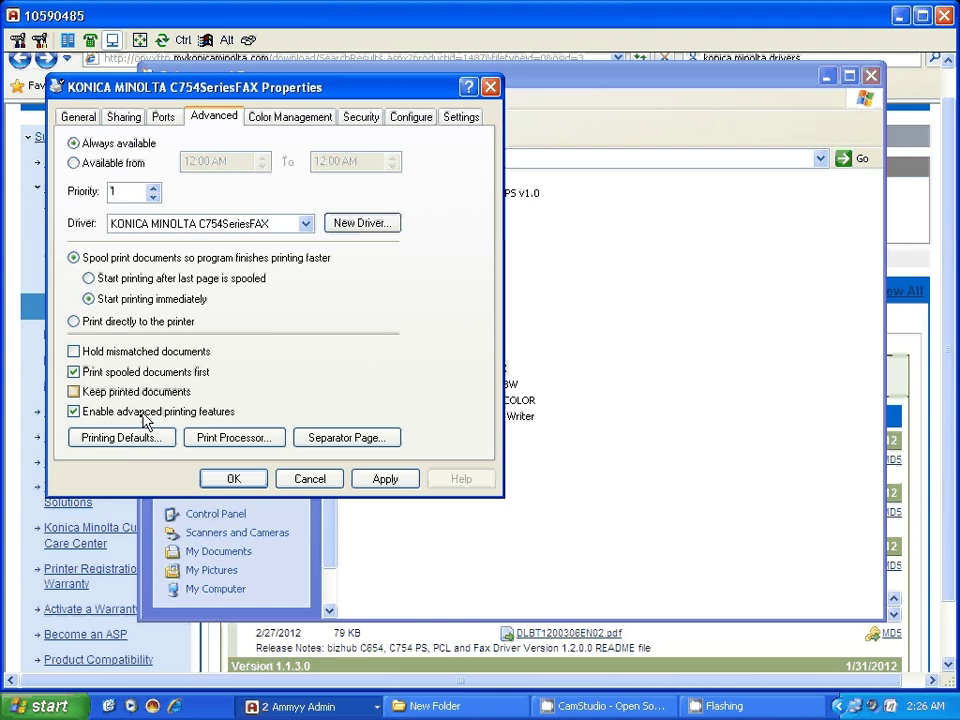
{"action": "left_click", "coordinate": [121, 438]}
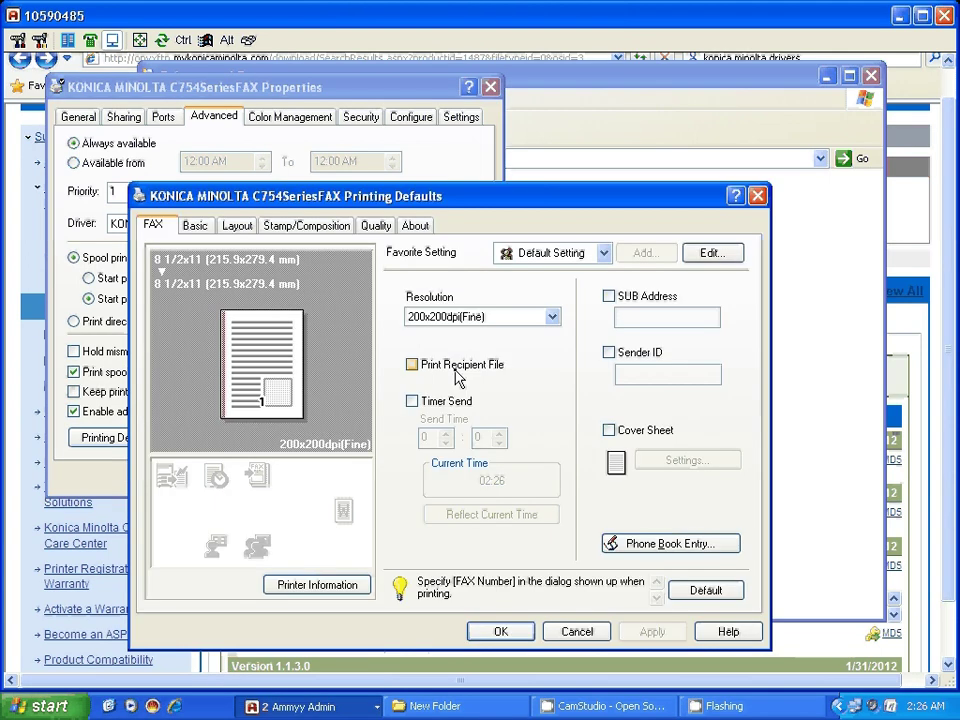
{"action": "left_click", "coordinate": [198, 228]}
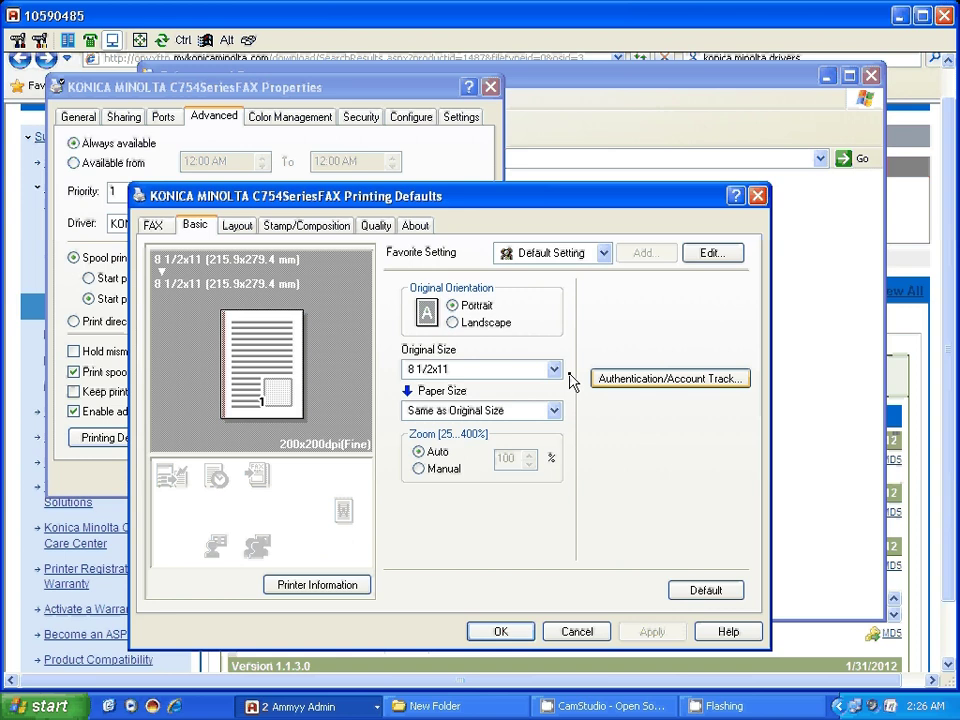
{"action": "left_click", "coordinate": [664, 381]}
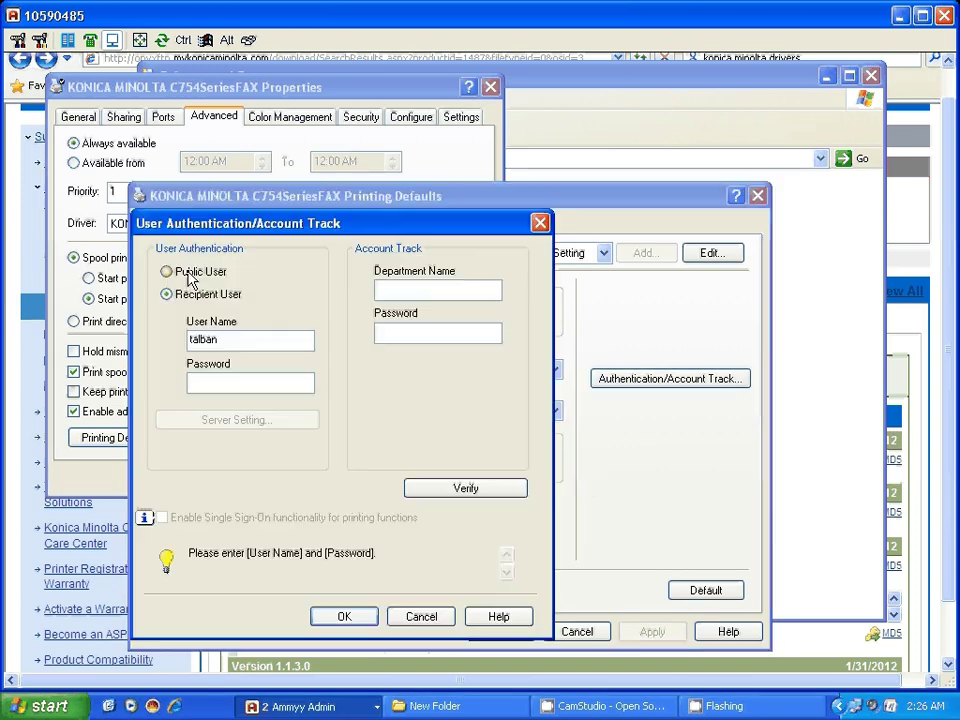
{"action": "left_click", "coordinate": [188, 279]}
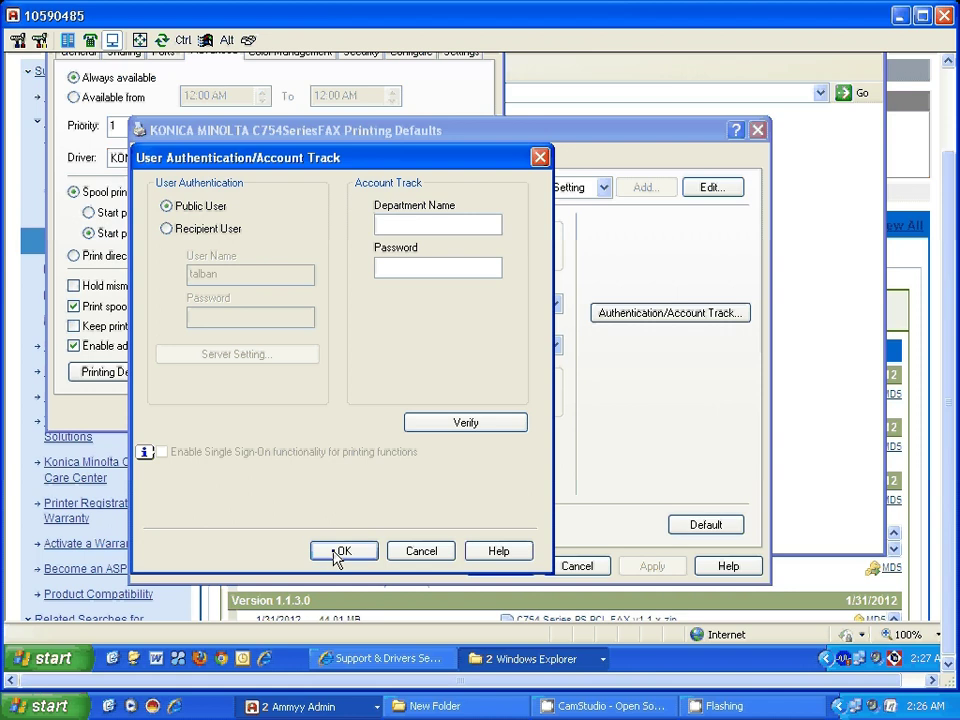
{"action": "left_click", "coordinate": [340, 551]}
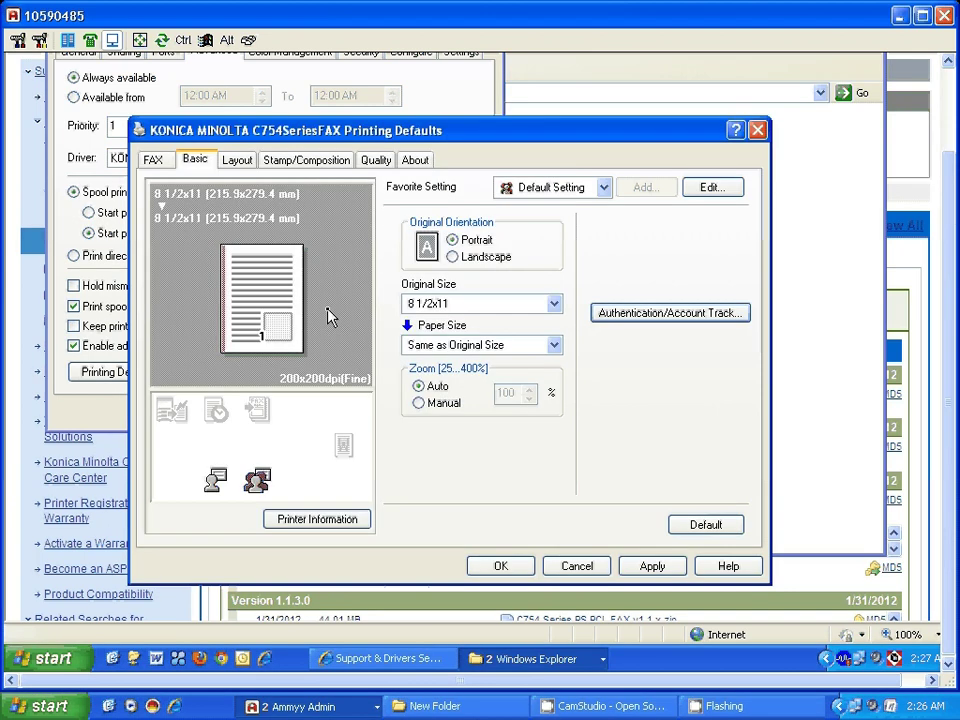
{"action": "left_click", "coordinate": [637, 568]}
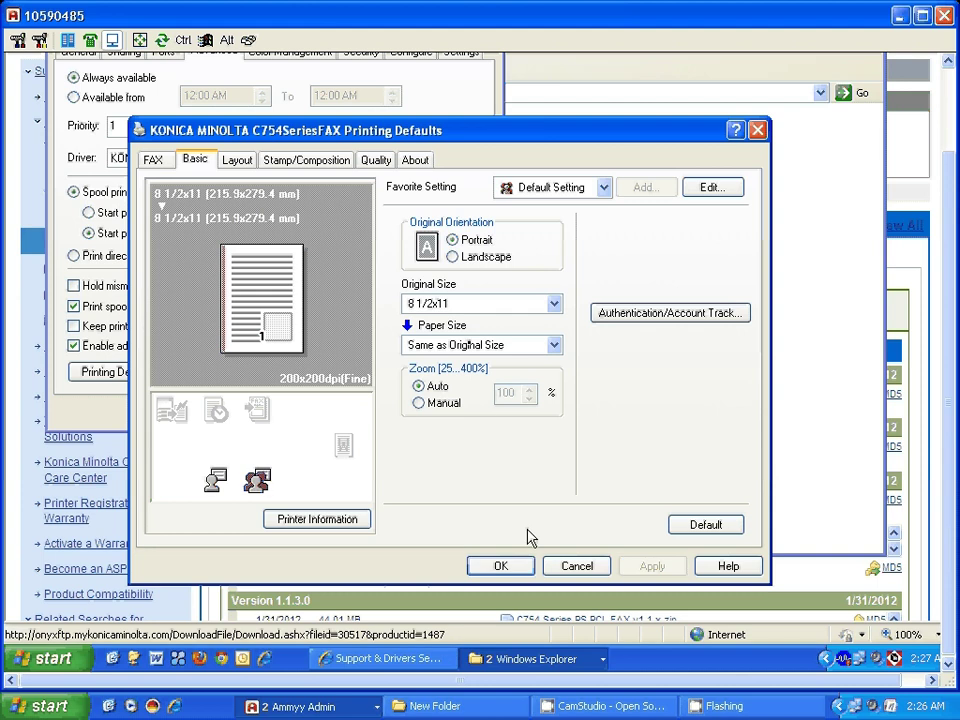
Look through the printing defaults up to the Quality settings, confirm them and apply the fax printer's properties.
{"action": "key", "text": "ctrl+Tab"}
{"action": "key", "text": "ctrl+Tab"}
{"action": "key", "text": "ctrl+Tab"}
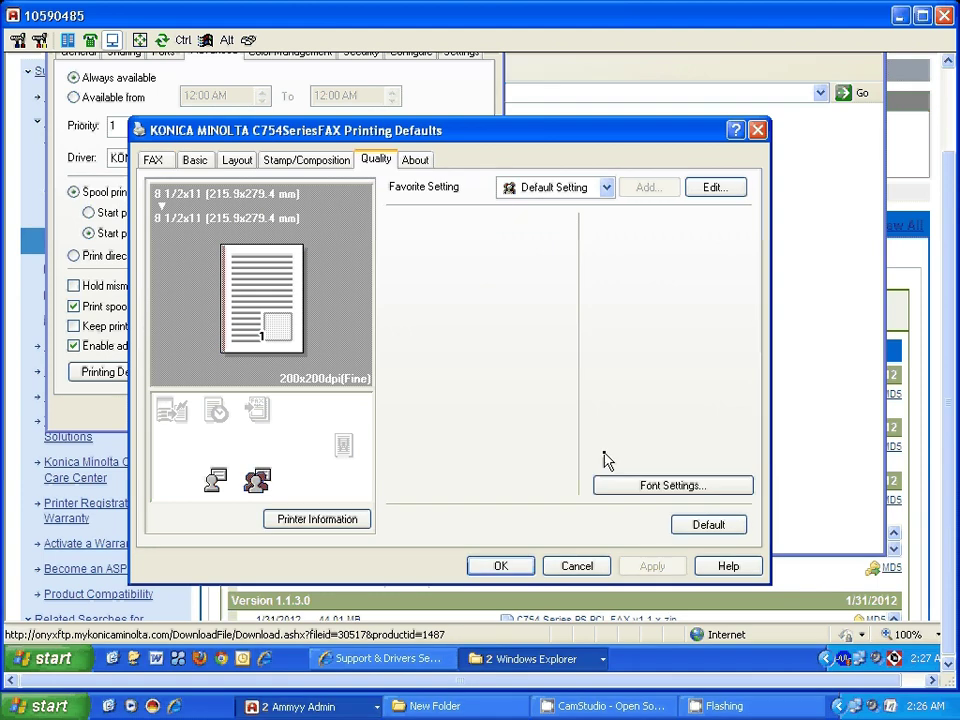
{"action": "left_click", "coordinate": [500, 567]}
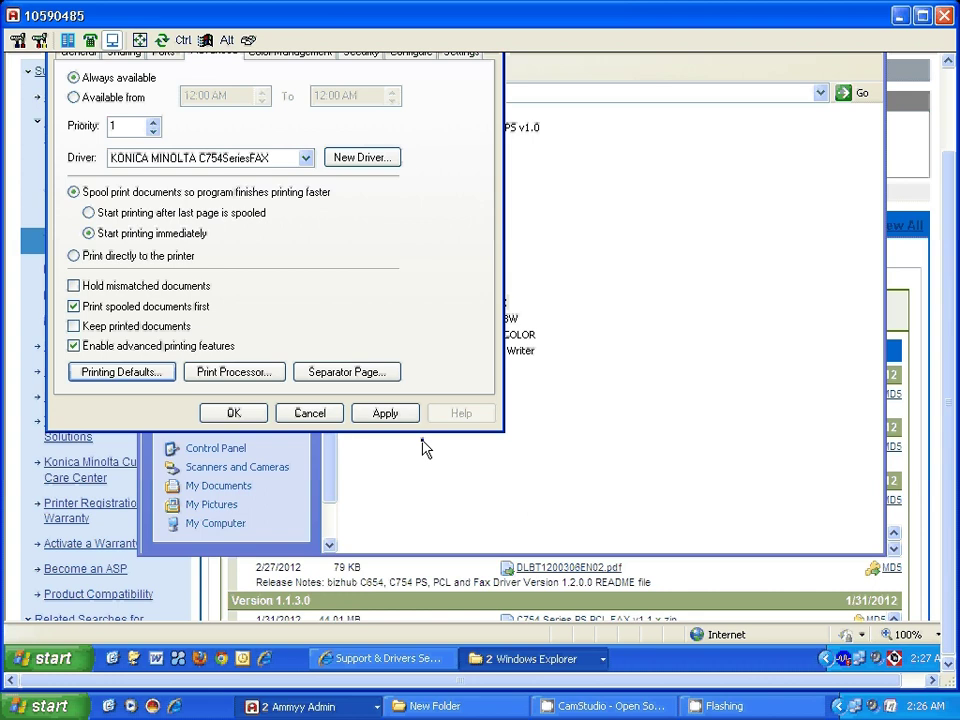
{"action": "left_click", "coordinate": [384, 414]}
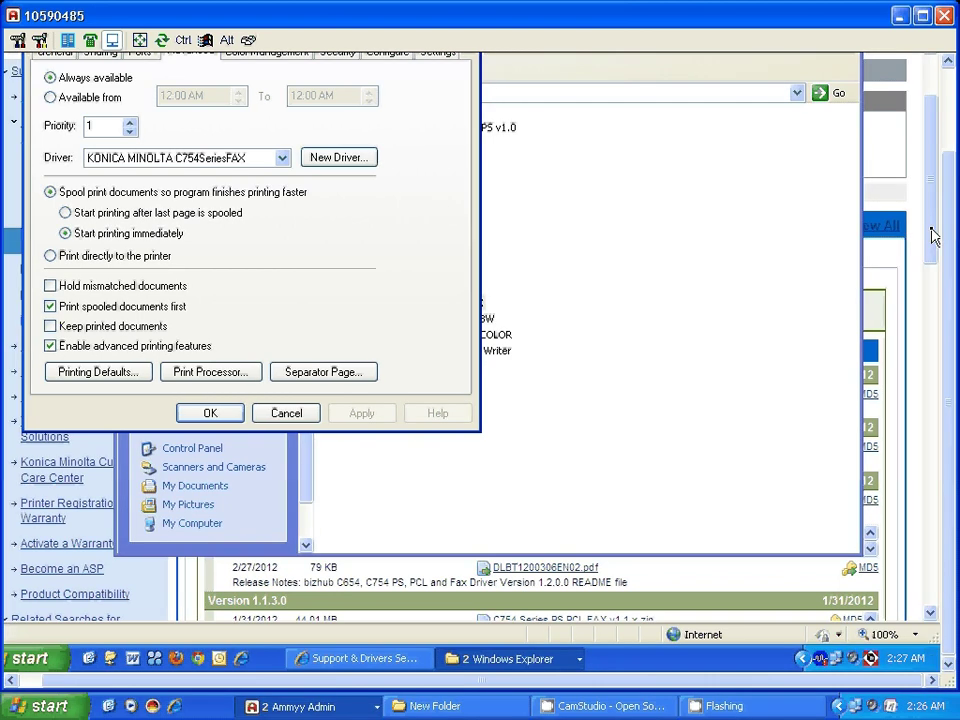
Bring the Printers and Faxes window back in front of the driver download page and close it.
{"action": "left_click", "coordinate": [932, 235]}
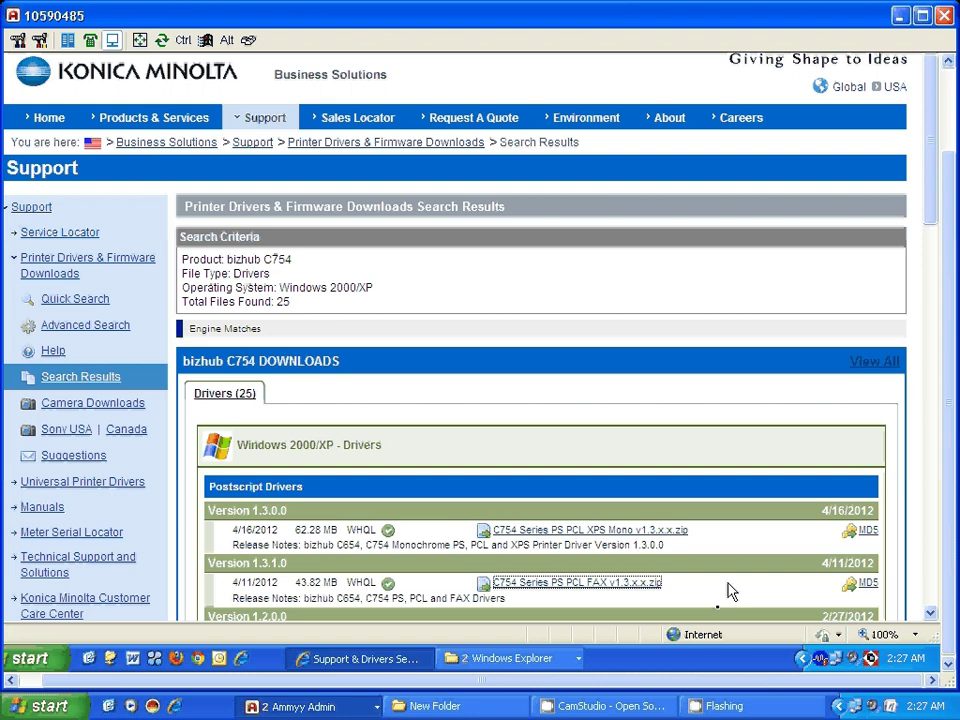
{"action": "scroll", "coordinate": [729, 591], "scroll_direction": "down", "scroll_amount": 4}
{"action": "left_click", "coordinate": [487, 650]}
{"action": "left_click", "coordinate": [505, 632]}
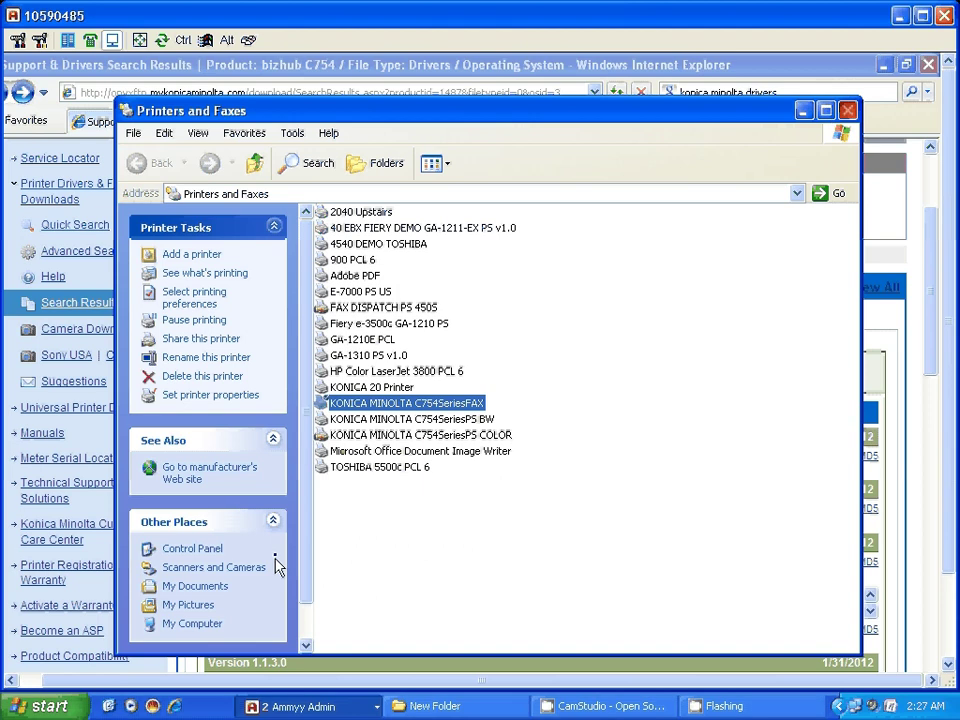
{"action": "key", "text": "alt+F4"}
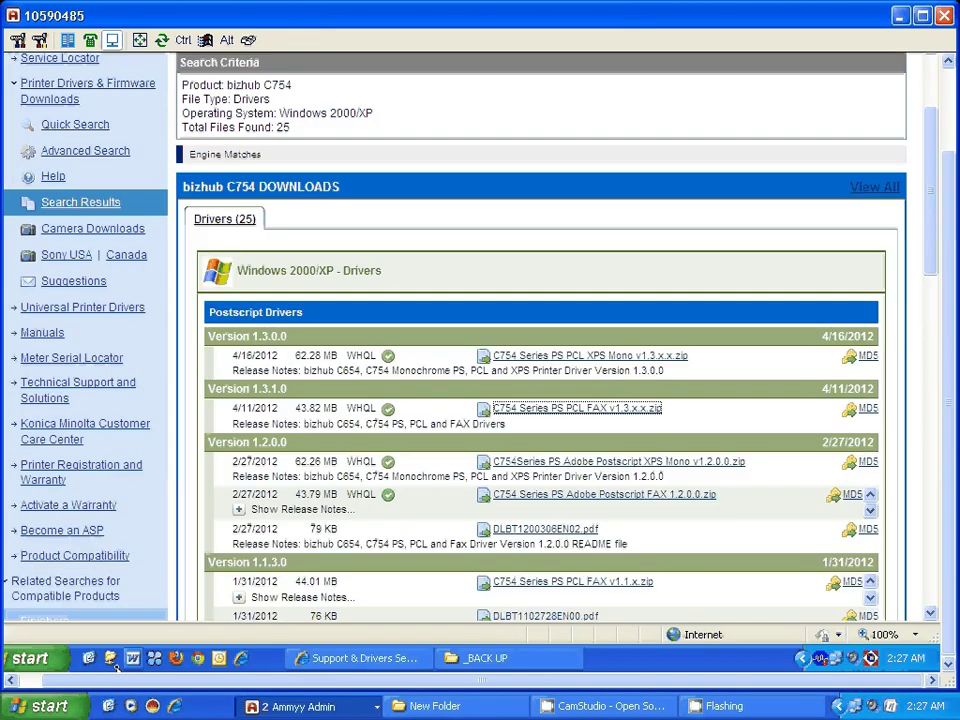
Create a Word document containing the text FAX and print it to the KONICA MINOLTA C754SeriesFAX printer.
{"action": "left_click", "coordinate": [132, 660]}
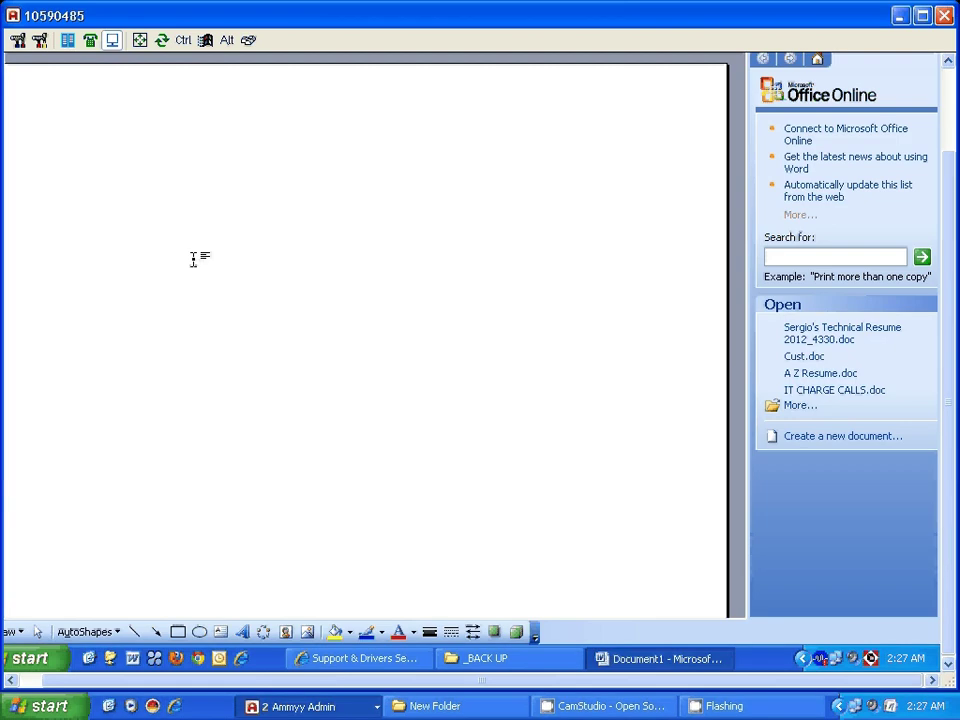
{"action": "type", "text": "FAX"}
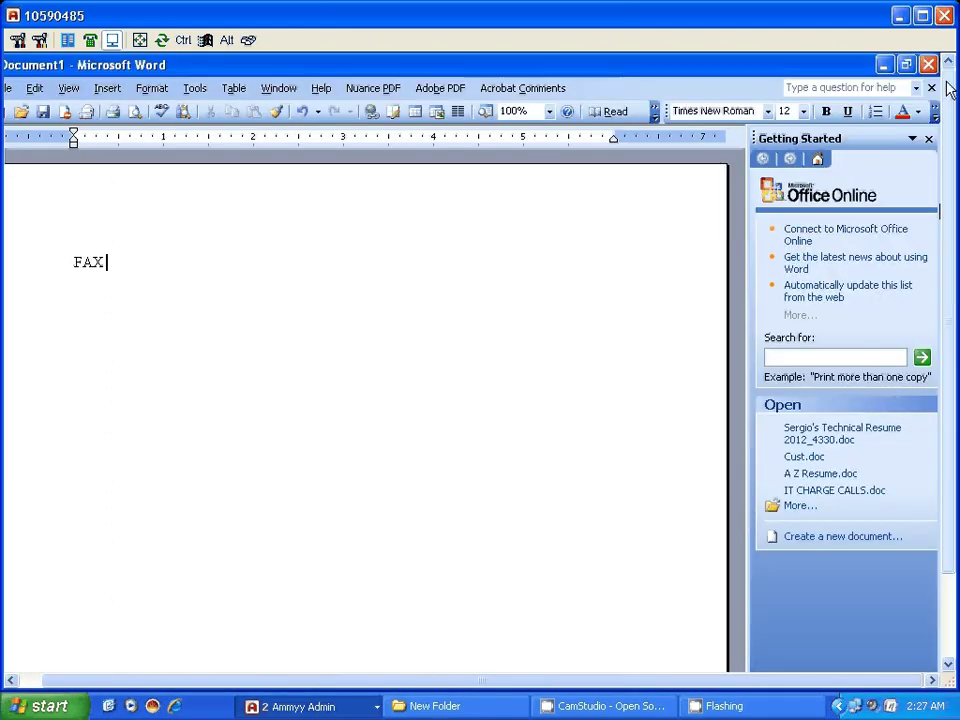
{"action": "left_click", "coordinate": [26, 89]}
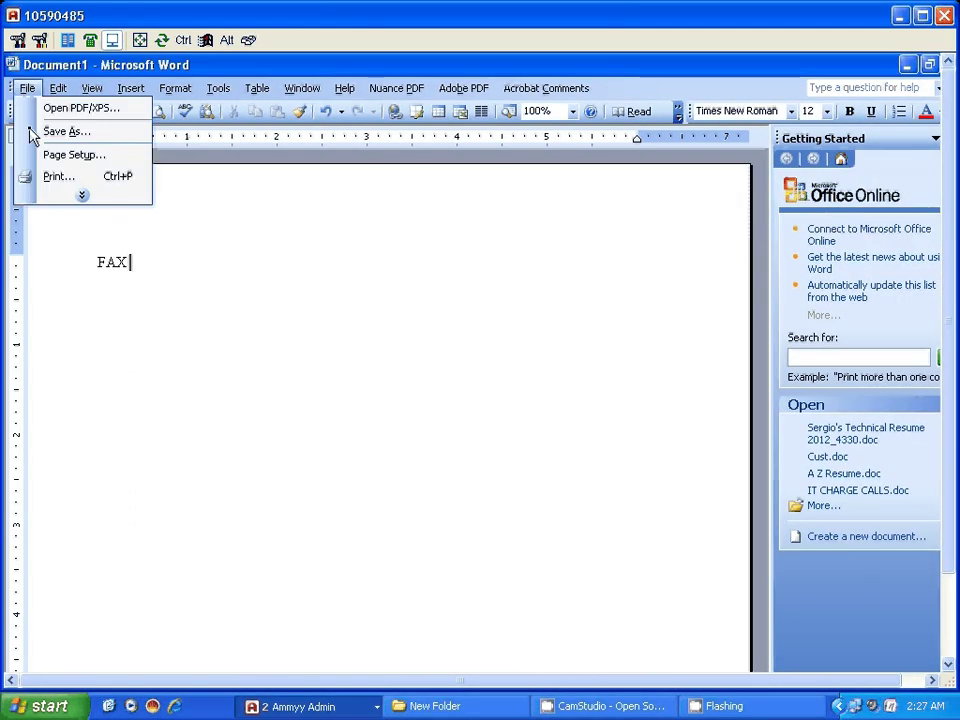
{"action": "left_click", "coordinate": [55, 177]}
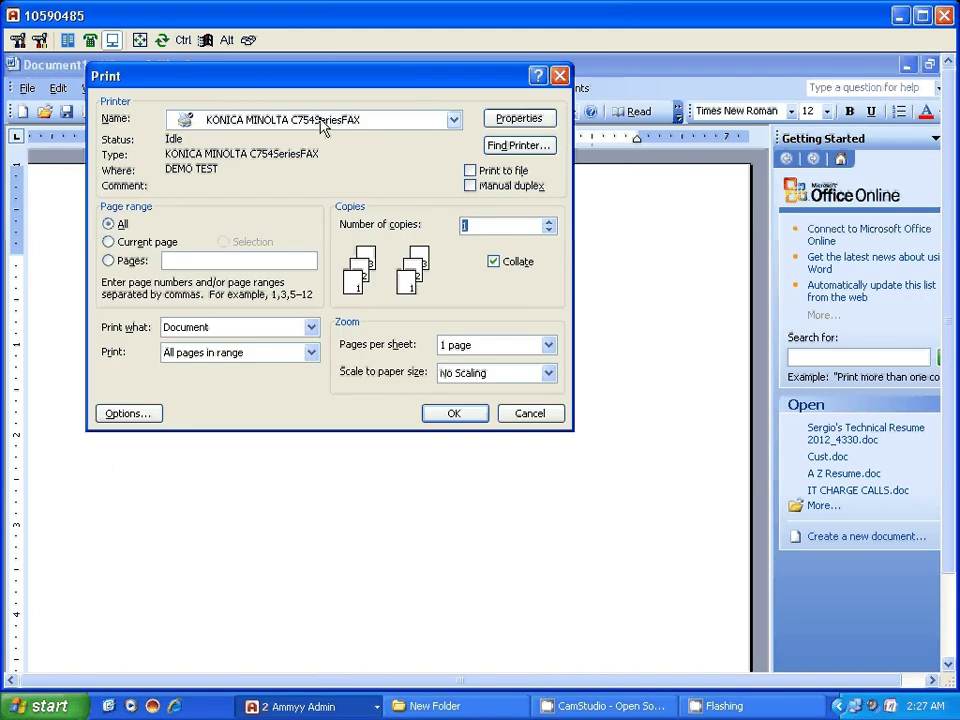
{"action": "left_click", "coordinate": [454, 121]}
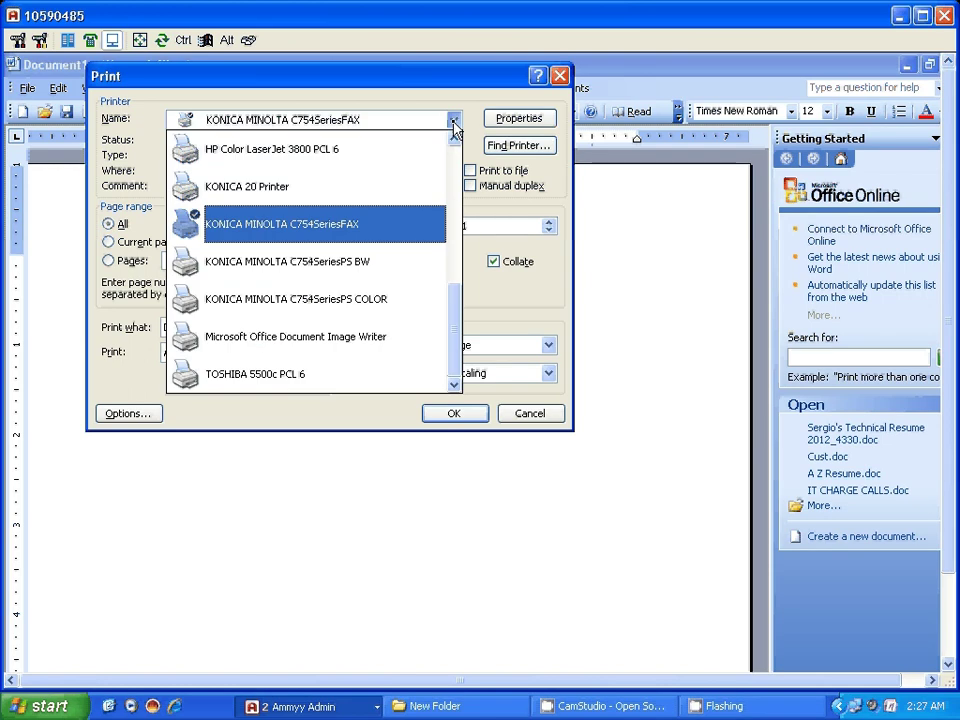
{"action": "left_click", "coordinate": [310, 230]}
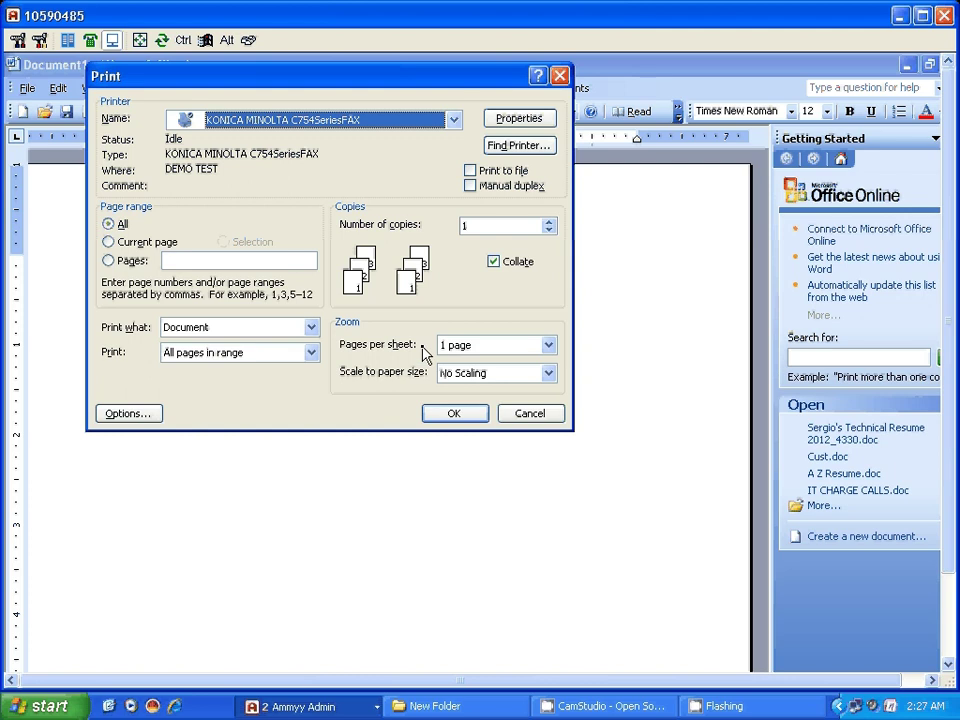
{"action": "left_click", "coordinate": [450, 414]}
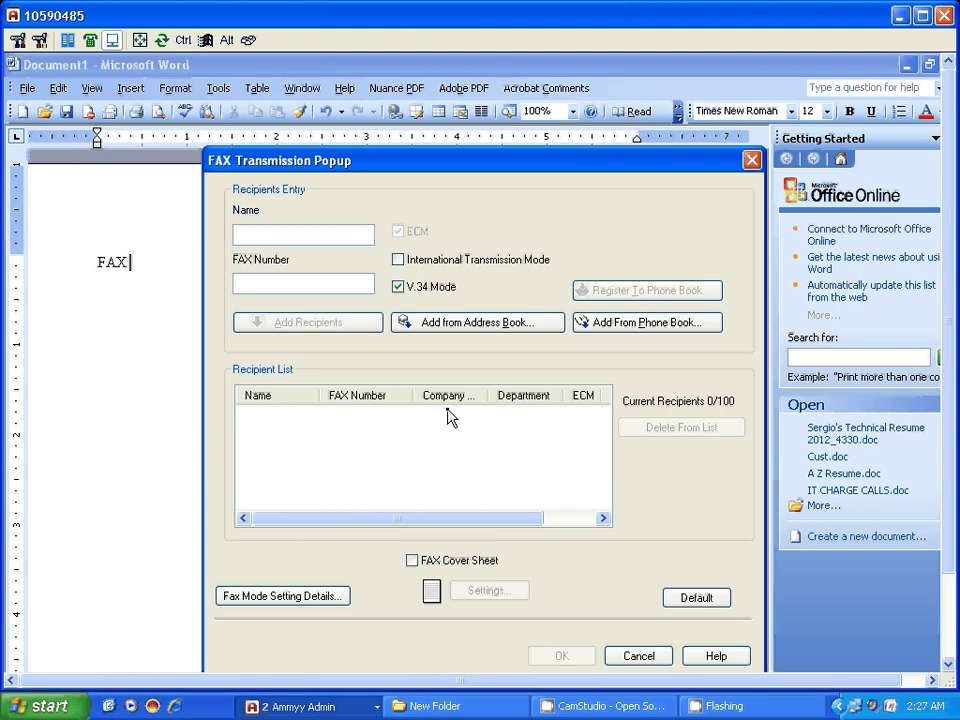
Enter the first recipient's name and fax number and add them to the fax recipient list.
{"action": "left_click_drag", "start_coordinate": [446, 169], "coordinate": [446, 132]}
{"action": "left_click", "coordinate": [257, 198]}
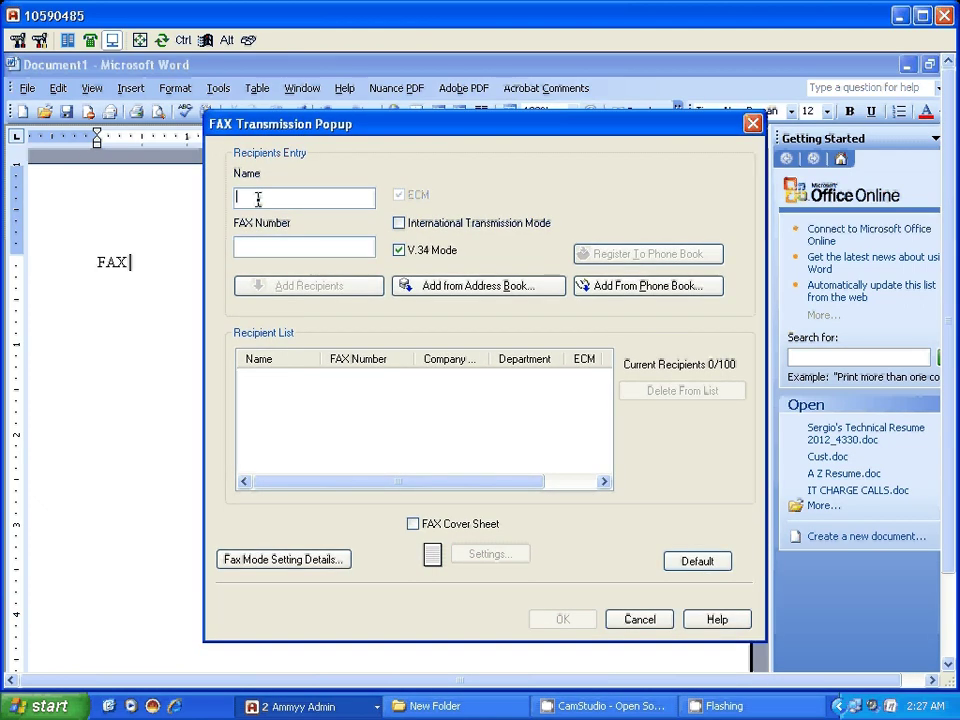
{"action": "type", "text": "TOM"}
{"action": "left_click", "coordinate": [241, 245]}
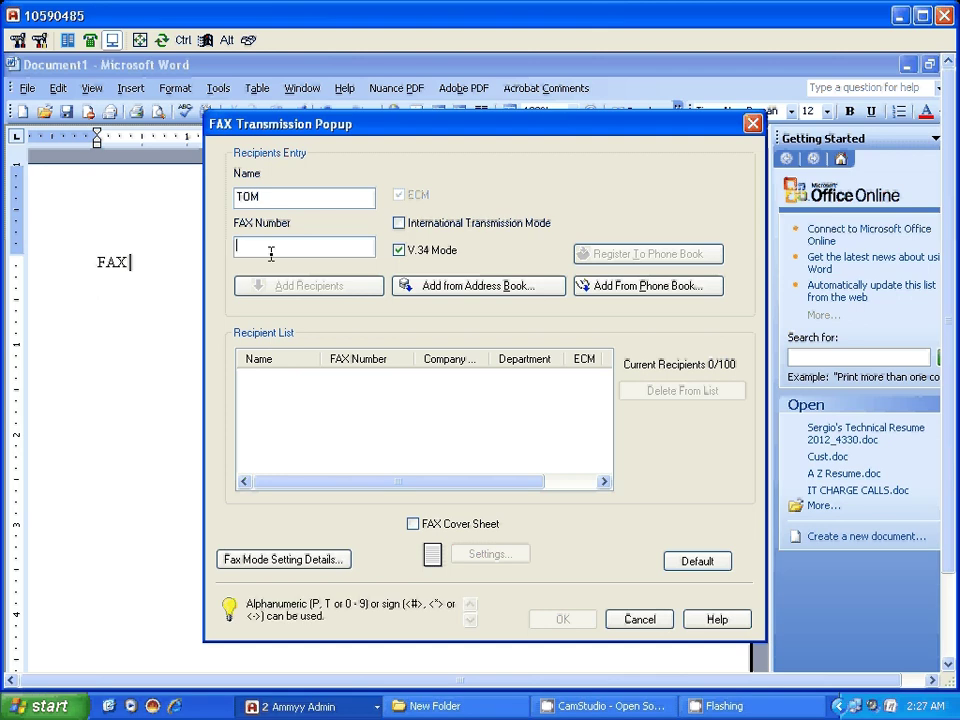
{"action": "type", "text": "1"}
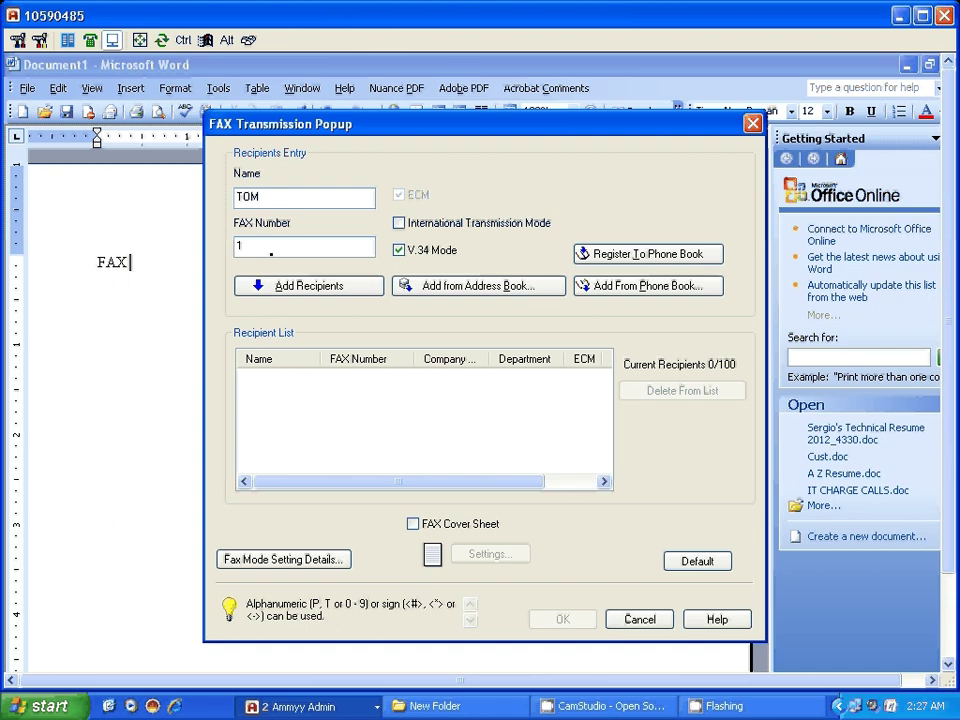
{"action": "type", "text": "626444444"}
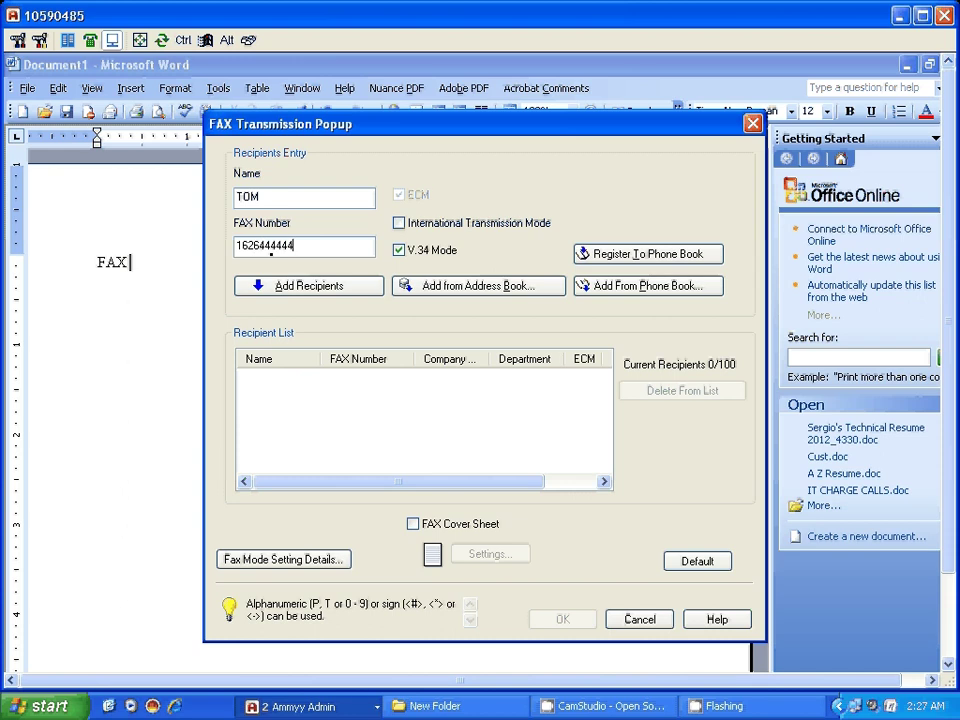
{"action": "left_click", "coordinate": [298, 290]}
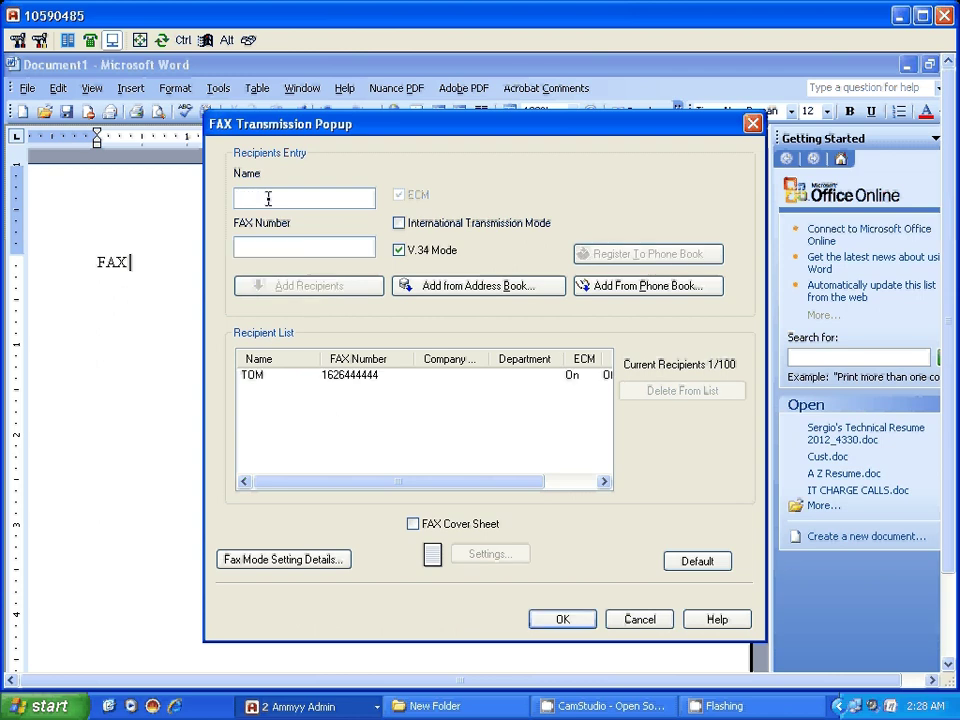
Add a second recipient to the fax list with their name and fax number.
{"action": "type", "text": "SAM"}
{"action": "left_click", "coordinate": [267, 243]}
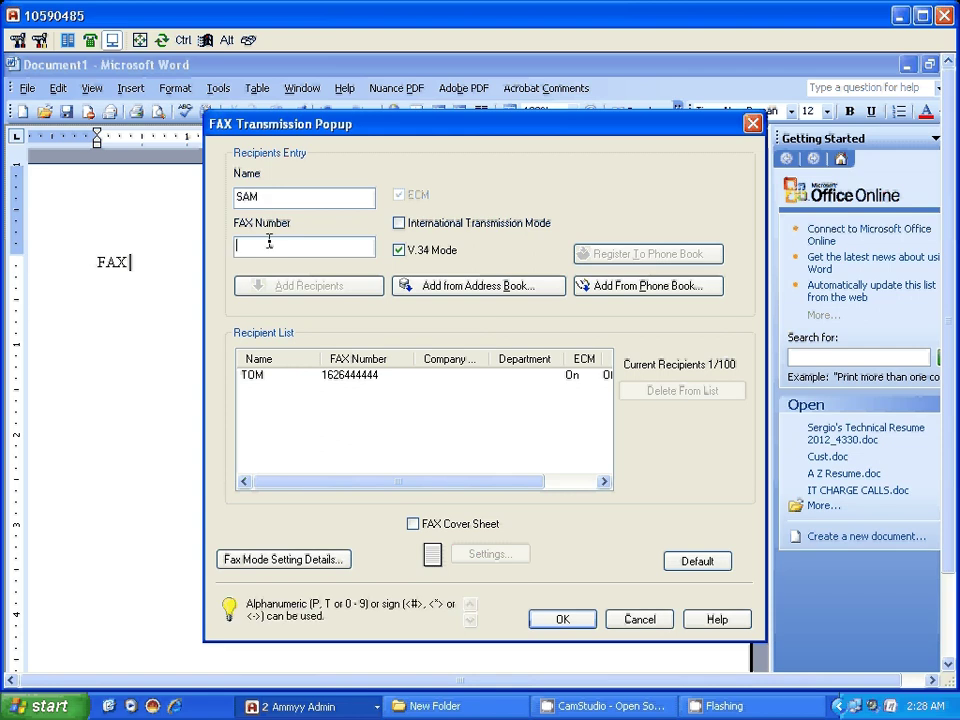
{"action": "type", "text": "33333"}
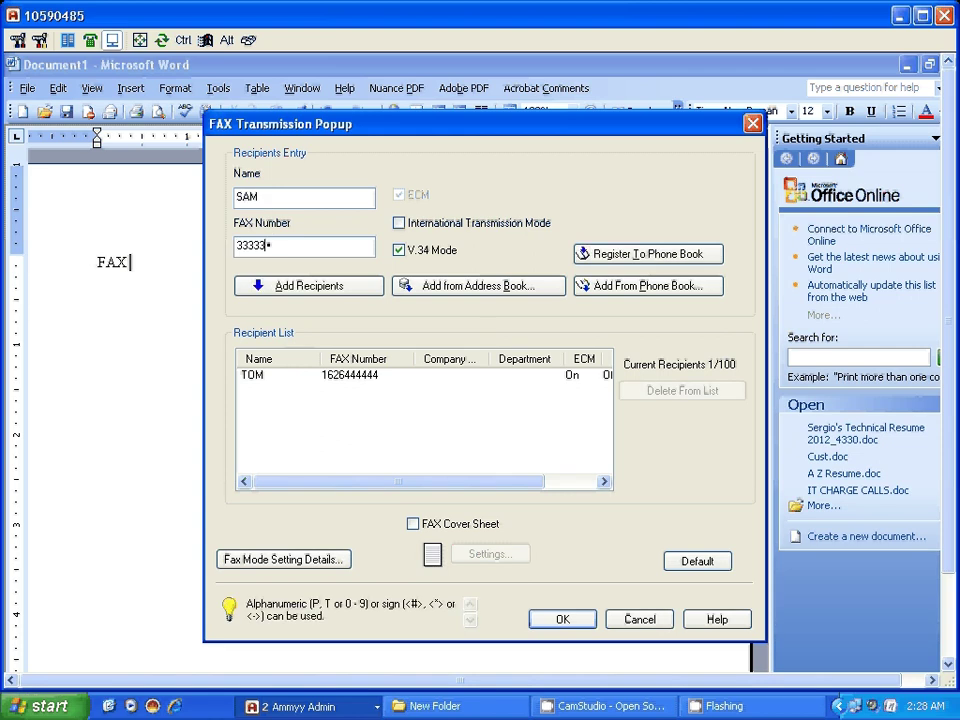
{"action": "type", "text": "33333"}
{"action": "left_click", "coordinate": [313, 288]}
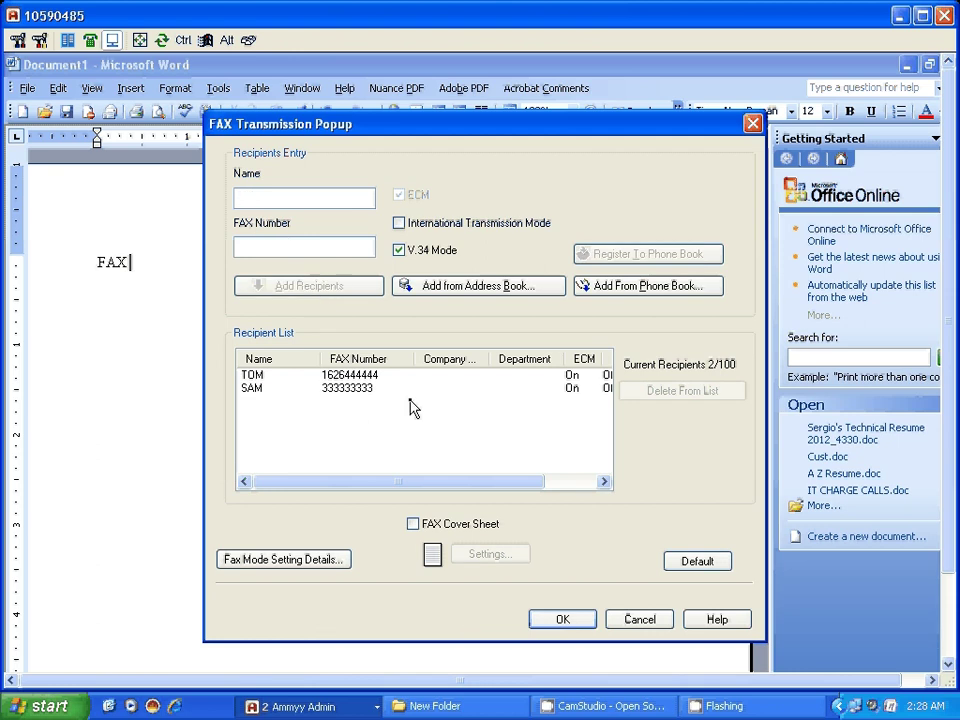
Enable the fax cover sheet and try out the date option in its basic settings.
{"action": "left_click", "coordinate": [413, 524]}
{"action": "left_click", "coordinate": [490, 554]}
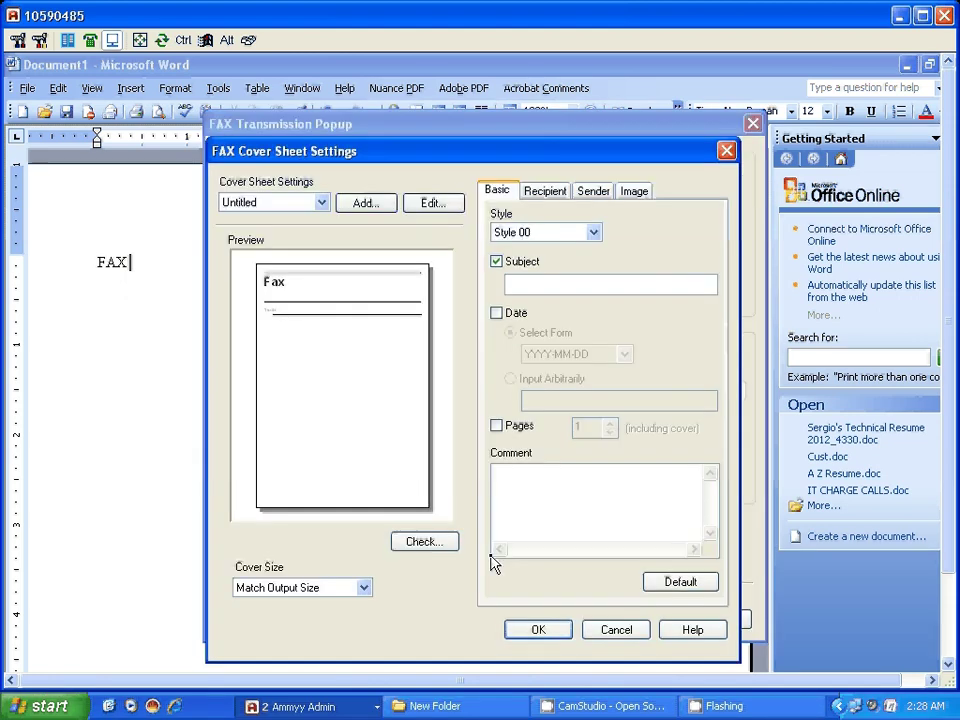
{"action": "left_click", "coordinate": [496, 313]}
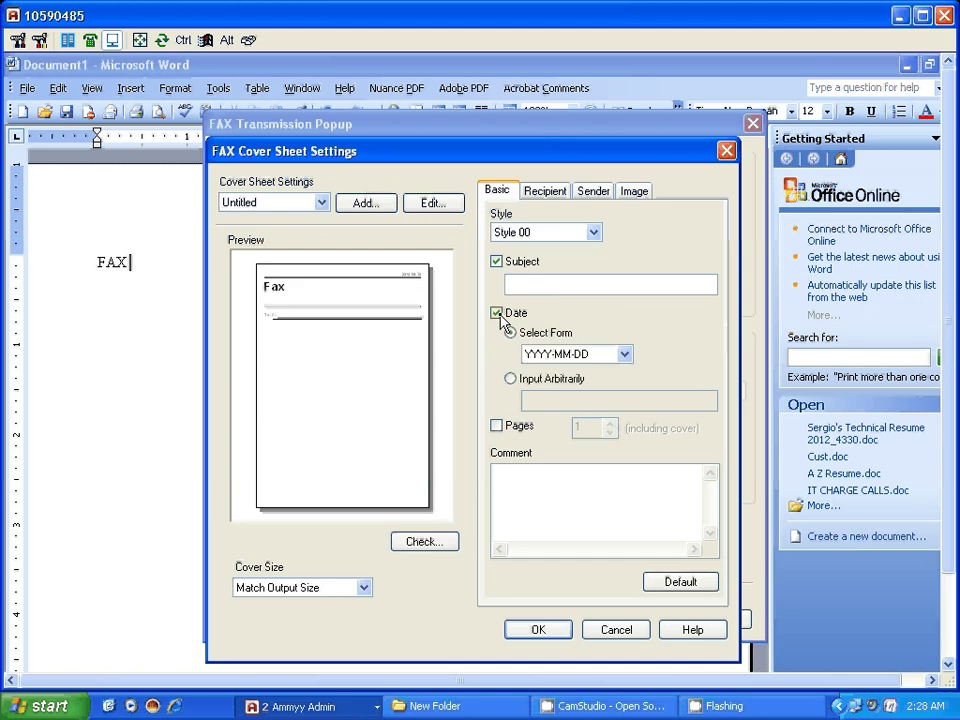
{"action": "left_click", "coordinate": [497, 314]}
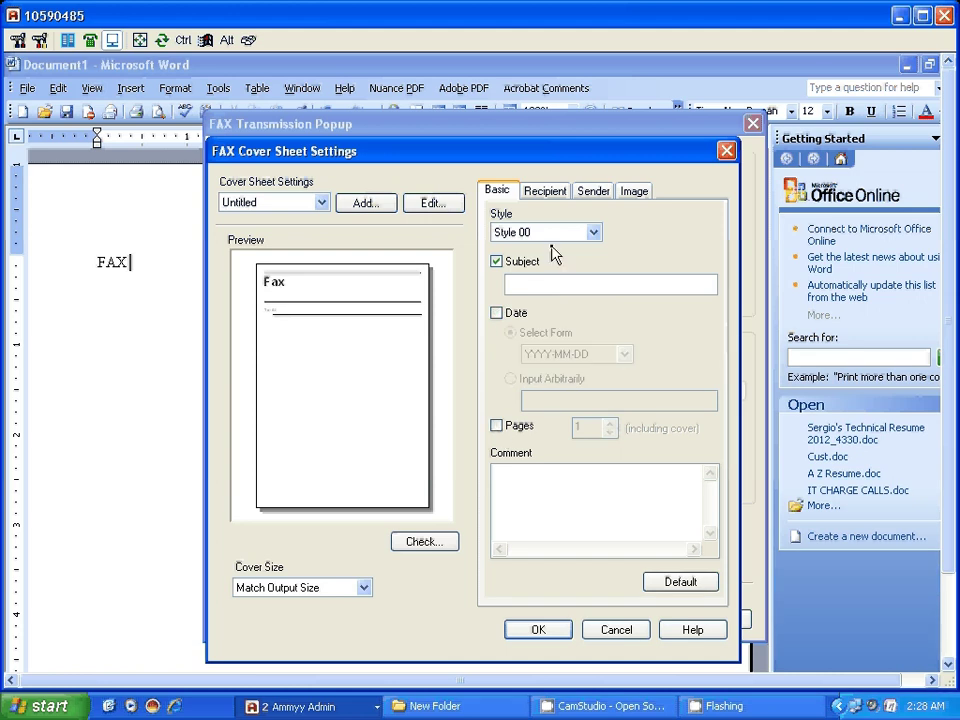
Try the cover sheet's Details recipient option, look through its sender and image settings, and turn the cover sheet off.
{"action": "left_click", "coordinate": [545, 191]}
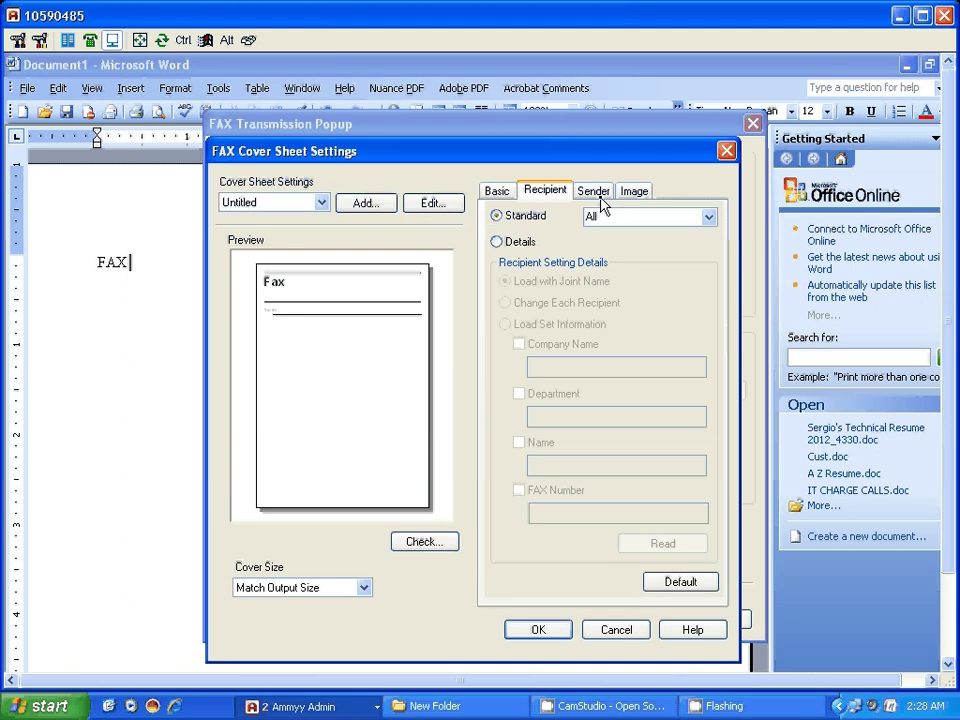
{"action": "left_click", "coordinate": [518, 242]}
{"action": "left_click", "coordinate": [594, 191]}
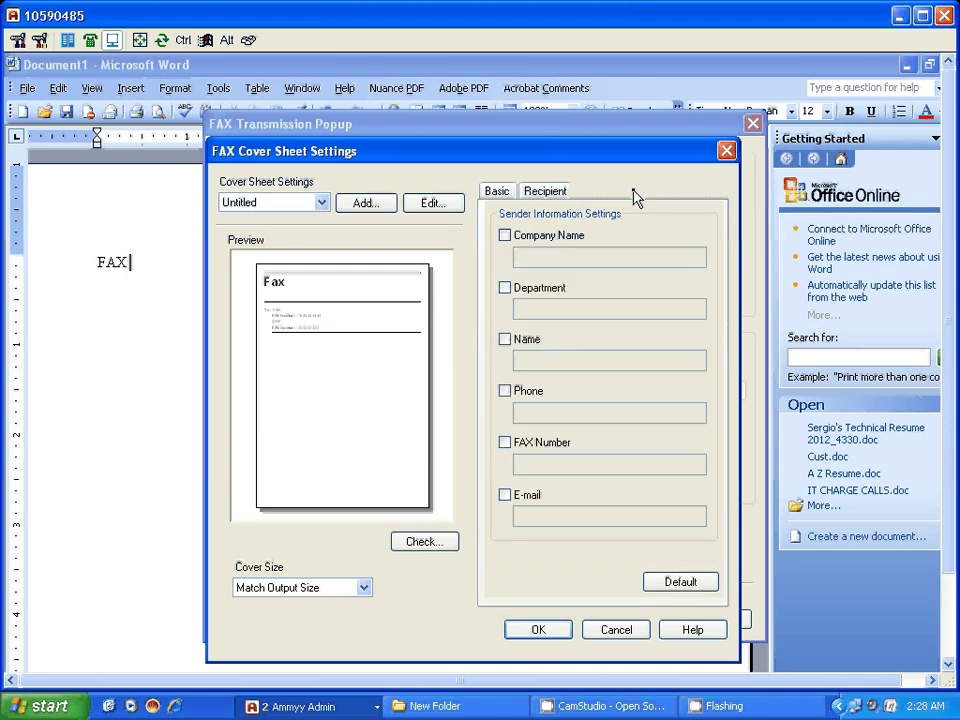
{"action": "left_click", "coordinate": [634, 195]}
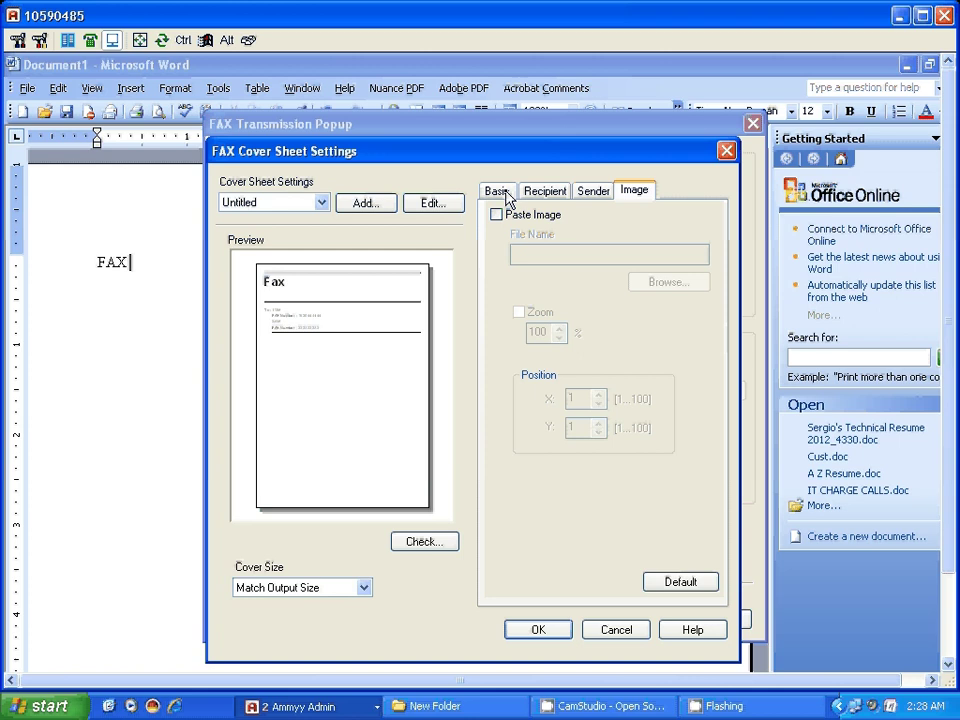
{"action": "left_click", "coordinate": [497, 191]}
{"action": "left_click", "coordinate": [540, 629]}
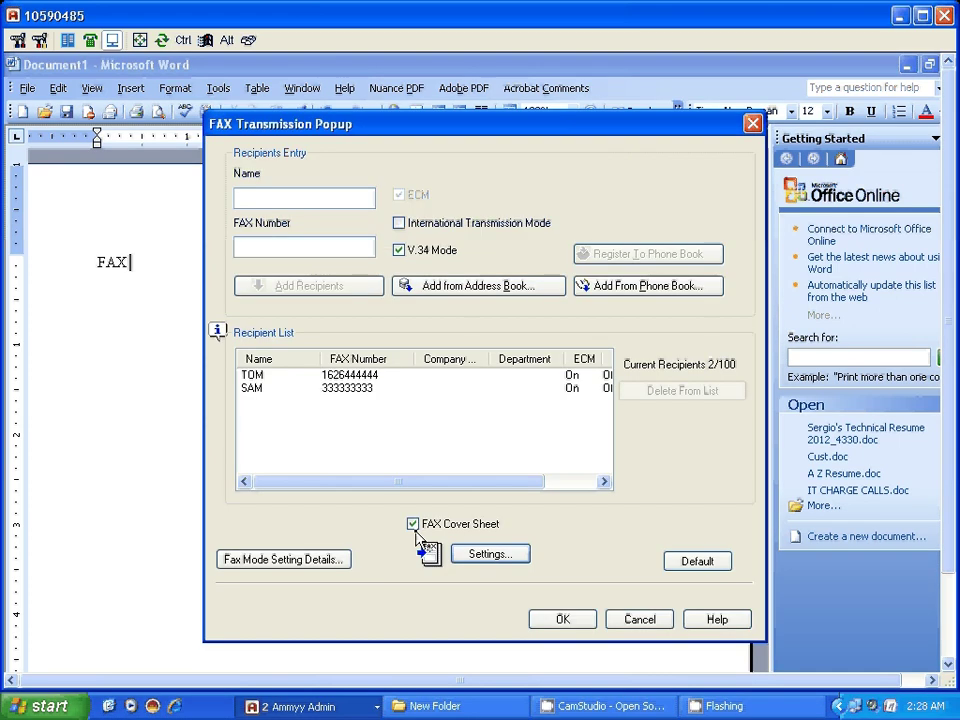
{"action": "left_click", "coordinate": [414, 525]}
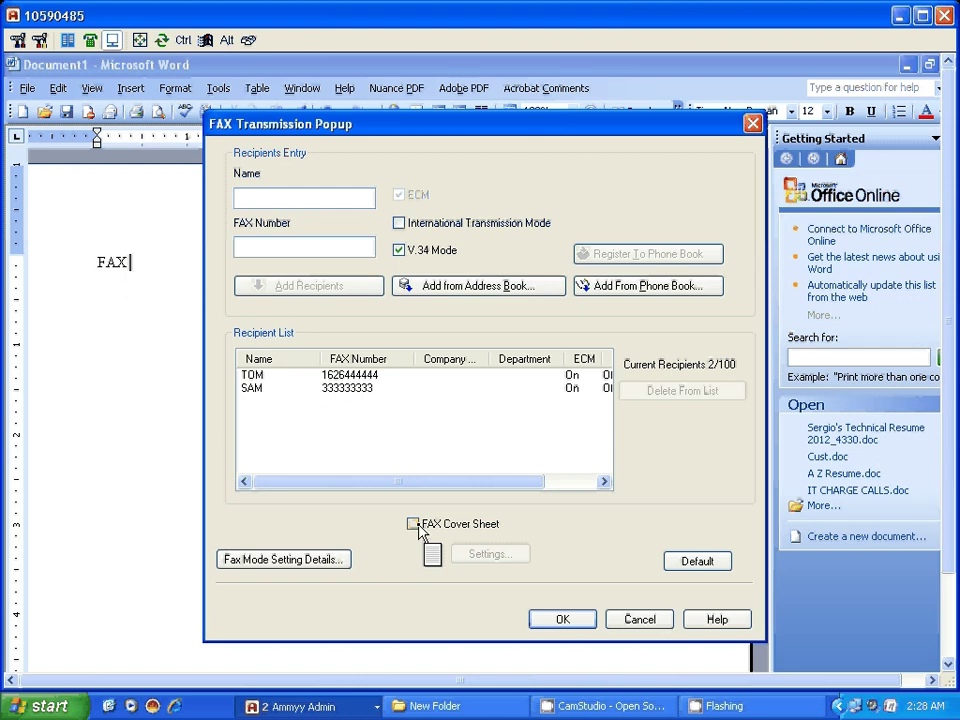